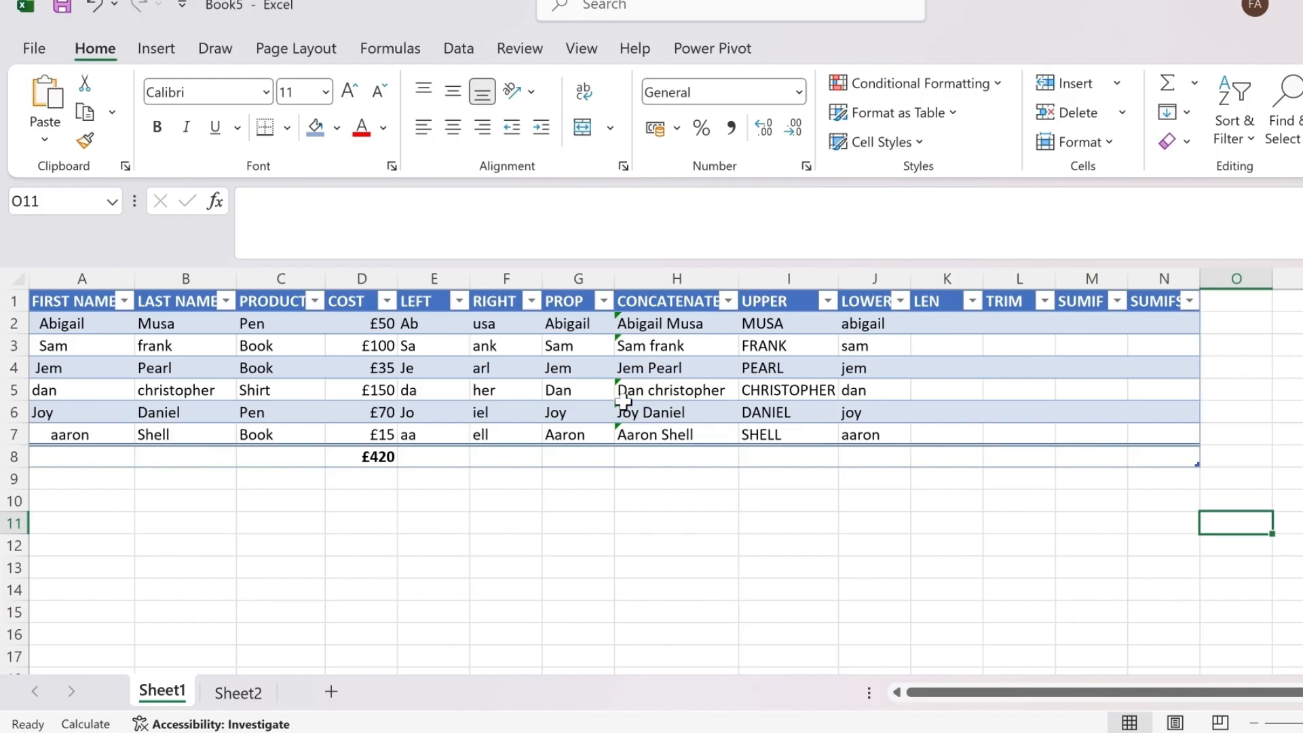
# - Fill the LEN column with a LEN formula that counts the characters of each LAST NAME, starting in K2
pyautogui.click(957, 326)
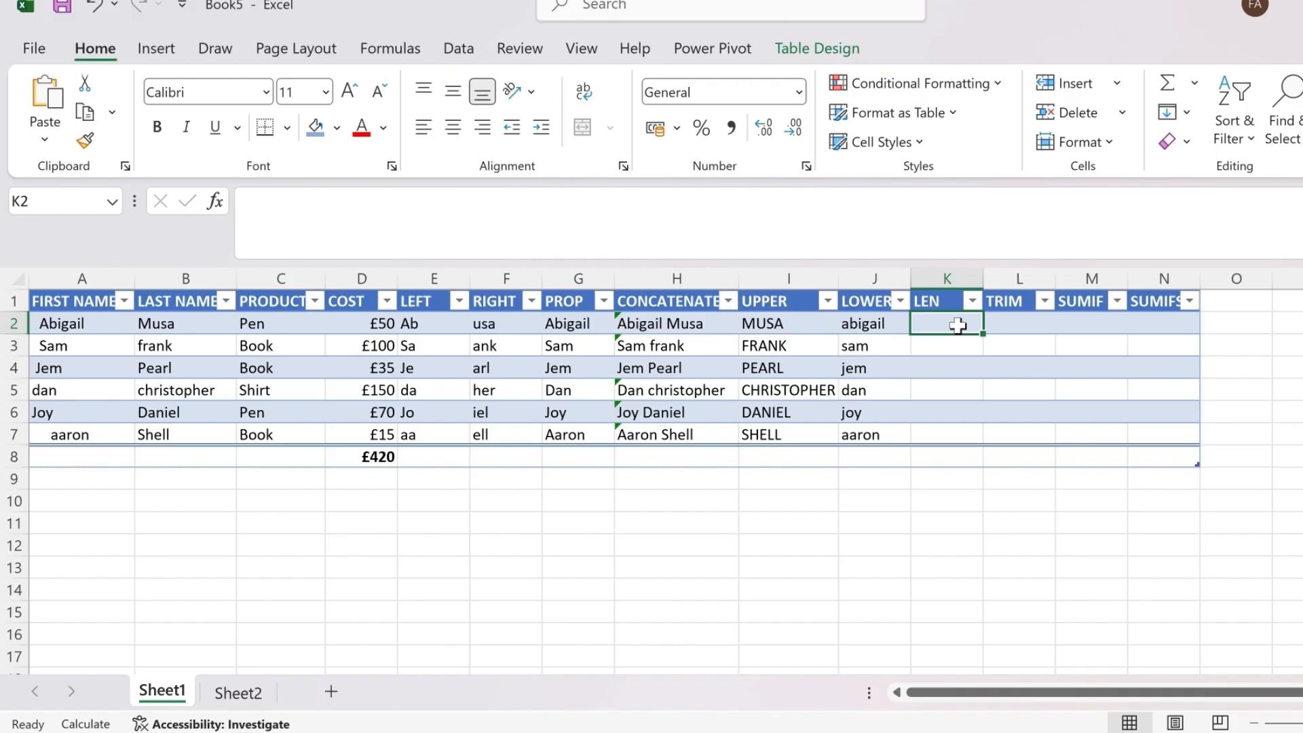
pyautogui.write('=')
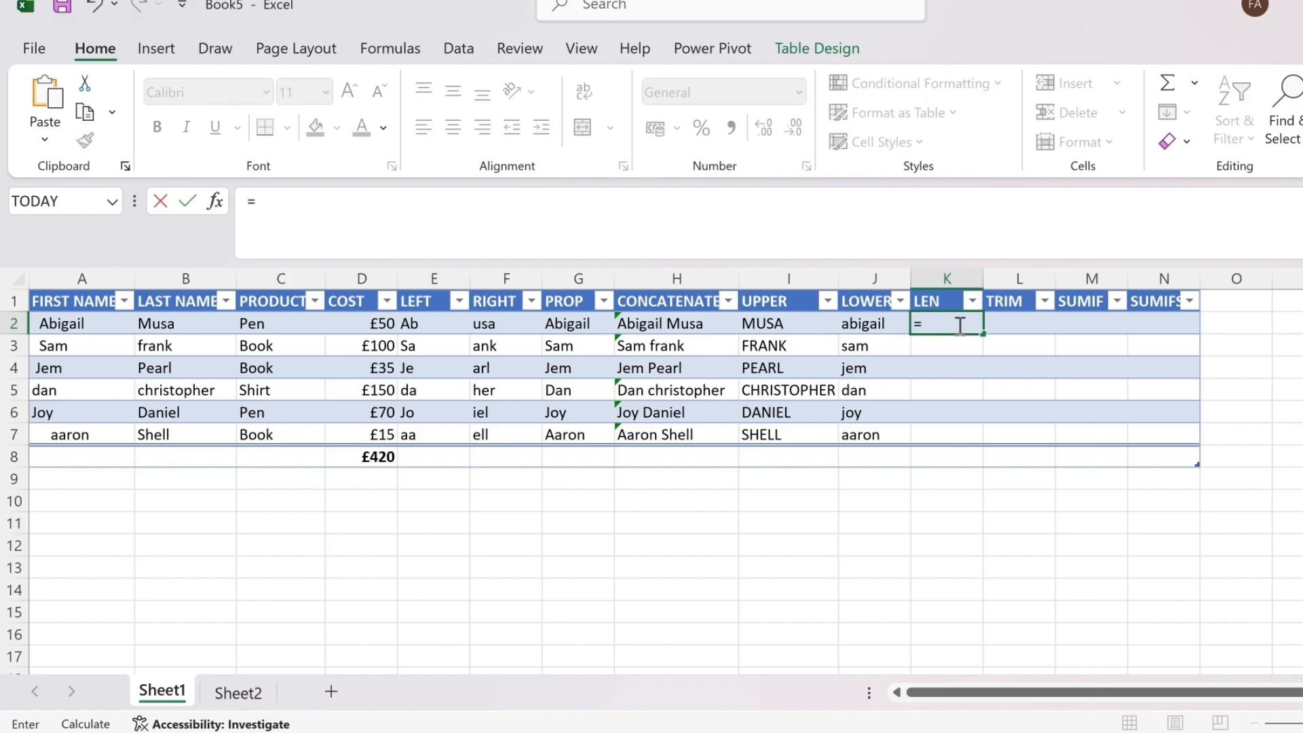
pyautogui.write('len')
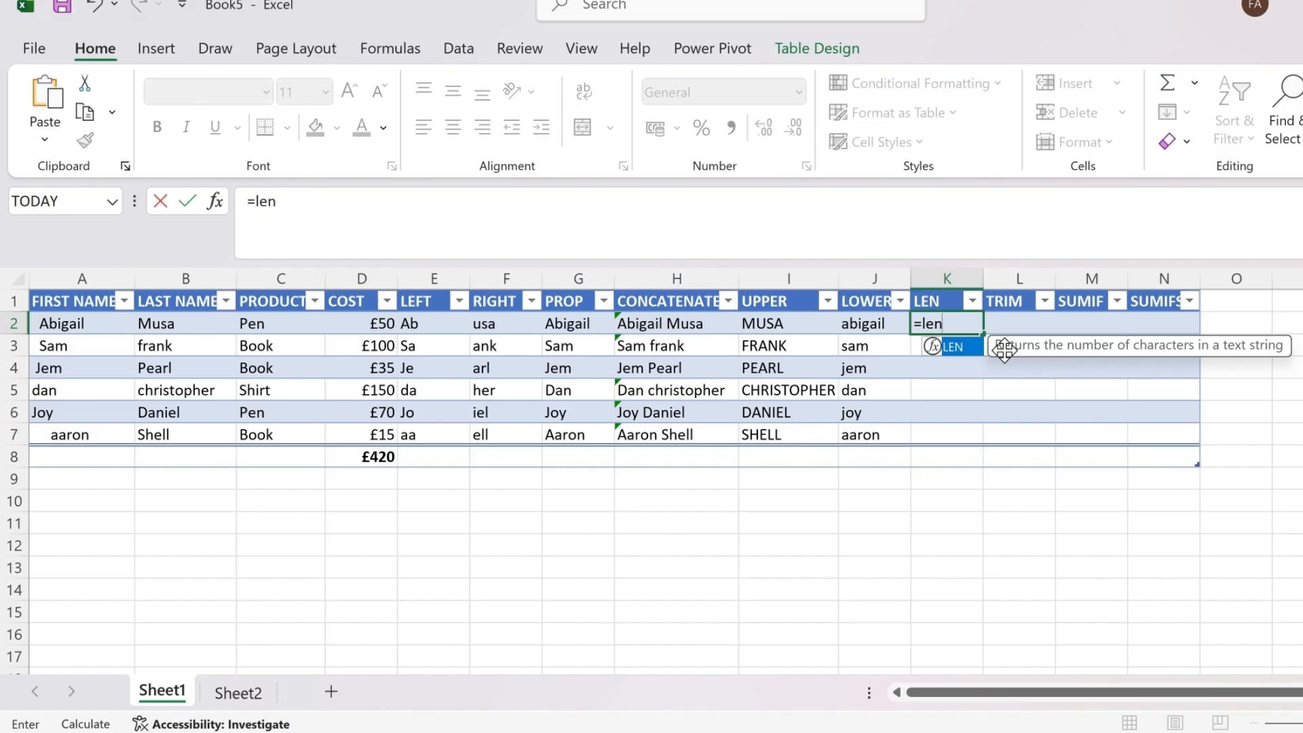
pyautogui.press('Tab')
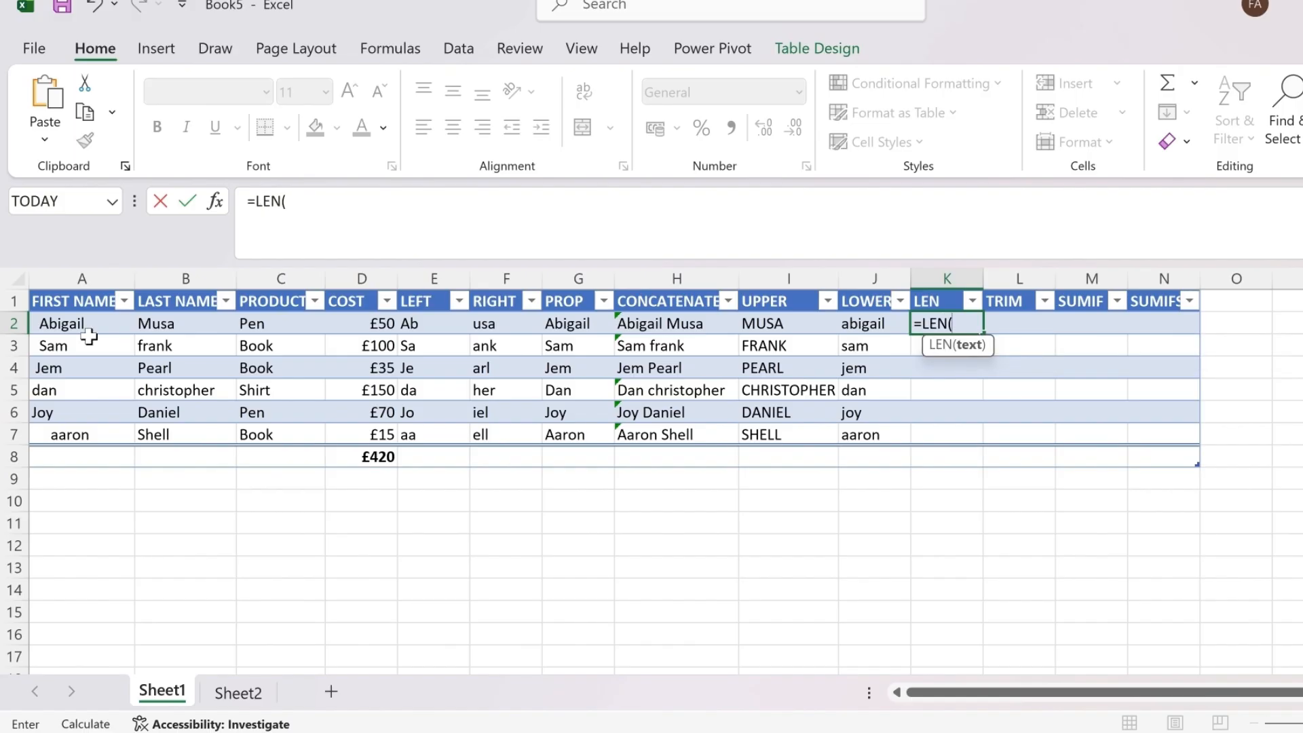
pyautogui.click(152, 329)
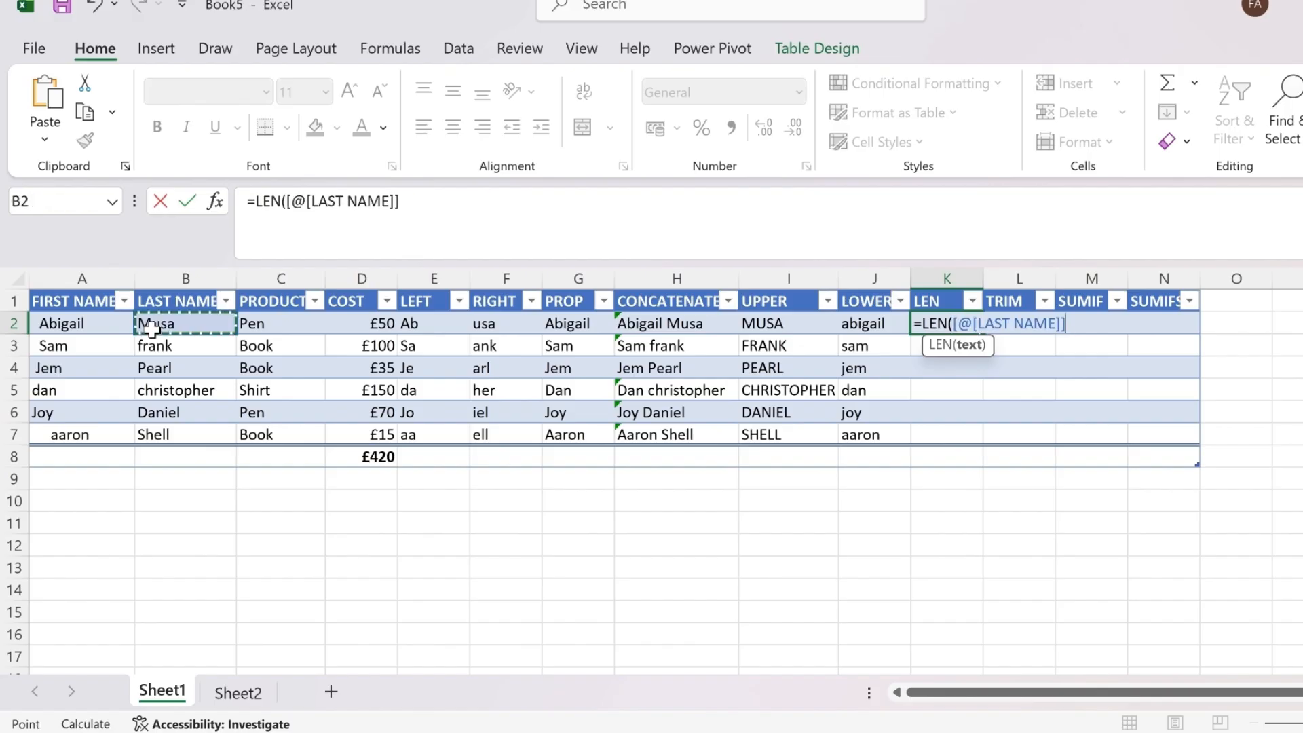
pyautogui.press('Return')
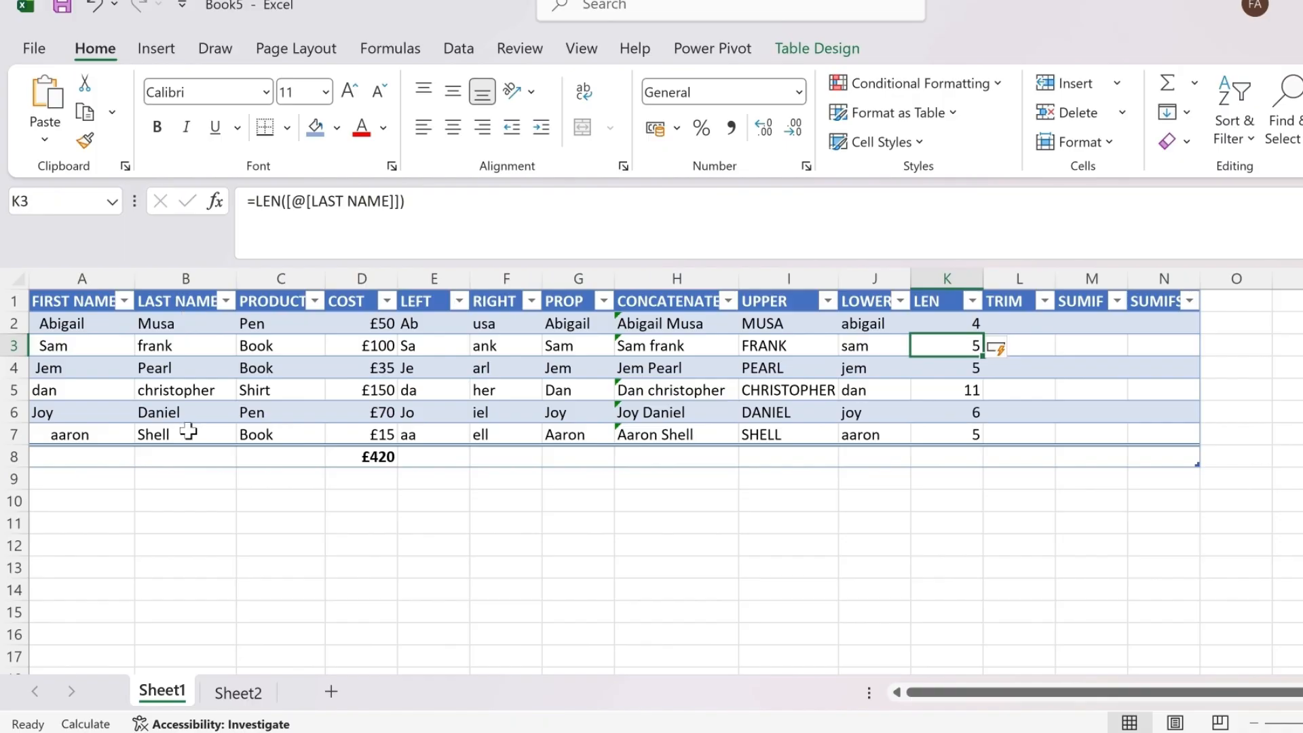
# - Fill the TRIM column with a TRIM formula that removes extra spaces from each FIRST NAME, starting in L2
pyautogui.click(1025, 324)
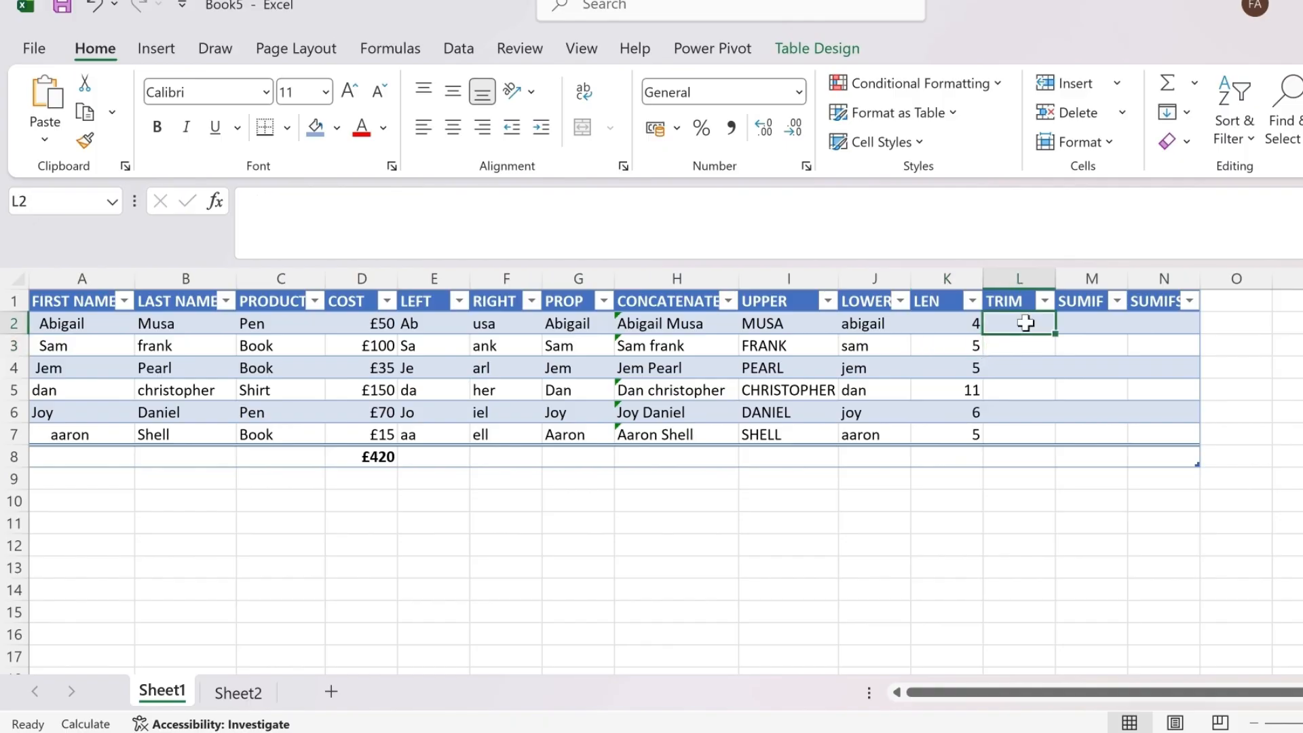
pyautogui.write('=tri')
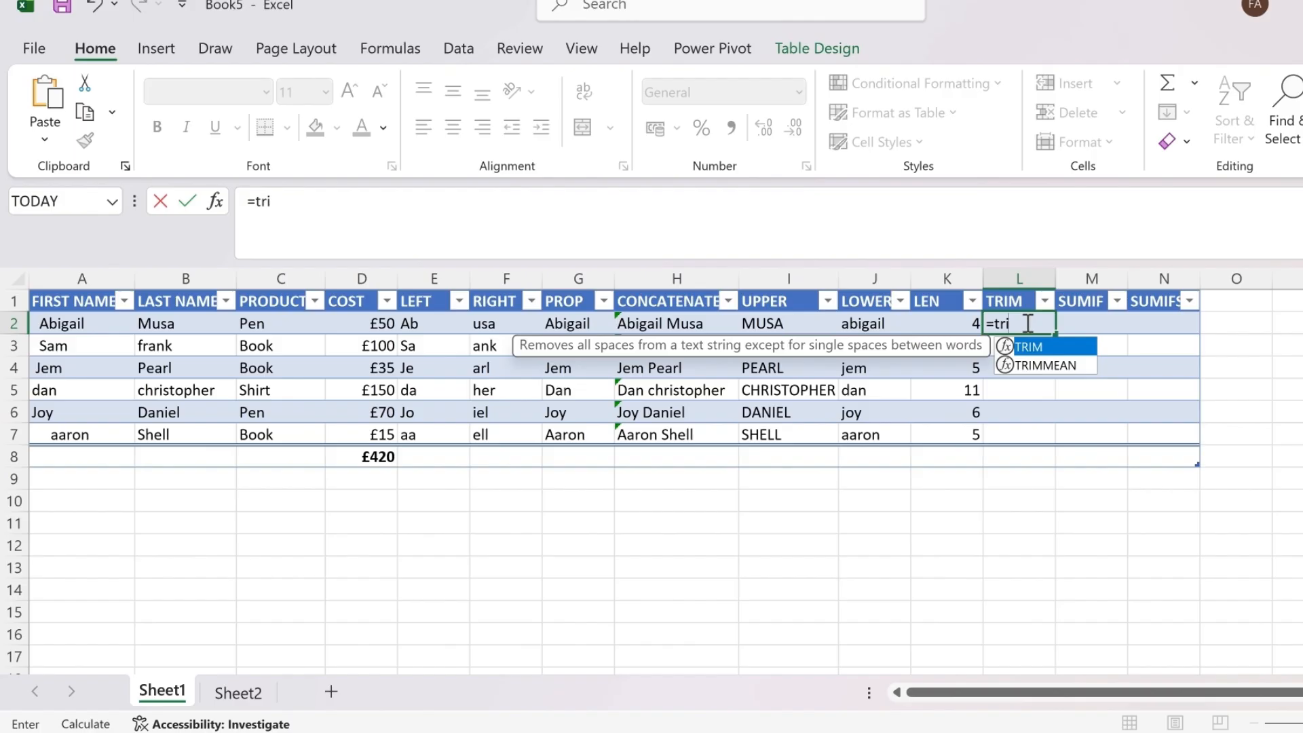
pyautogui.write('m')
pyautogui.press('Tab')
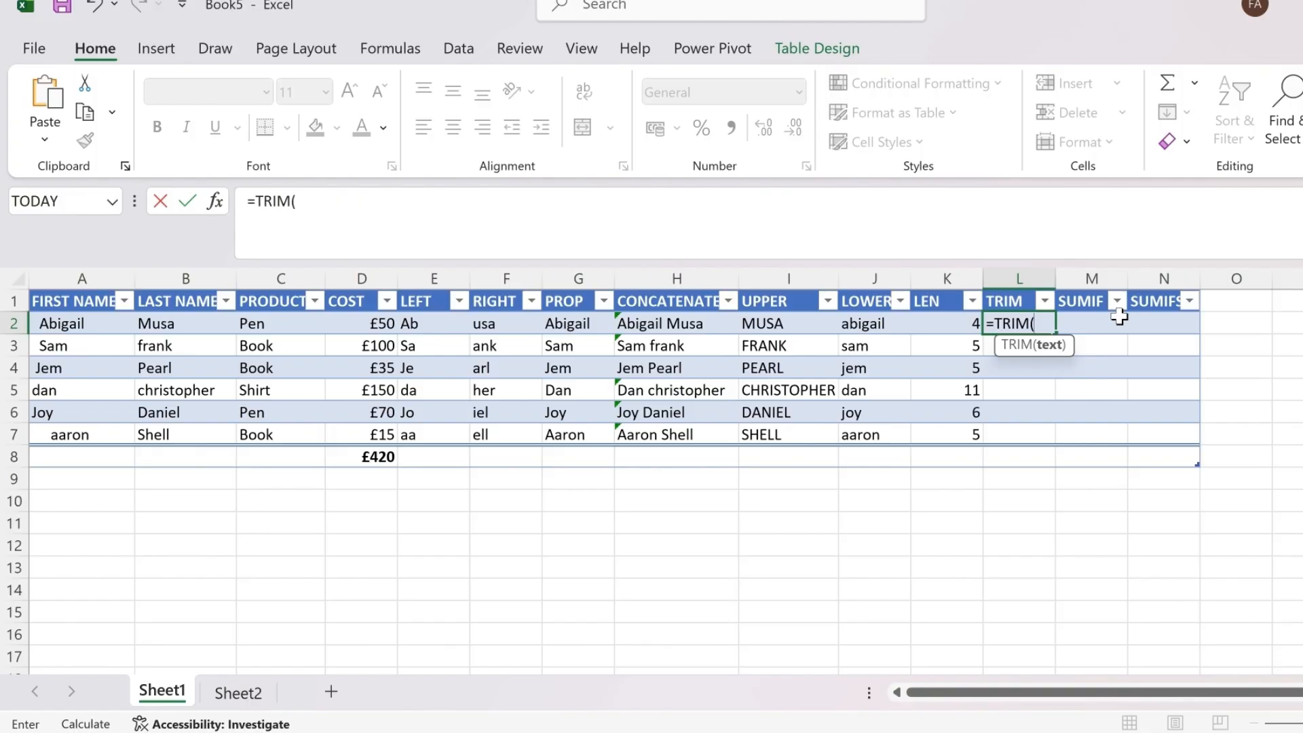
pyautogui.click(88, 323)
pyautogui.press('Return')
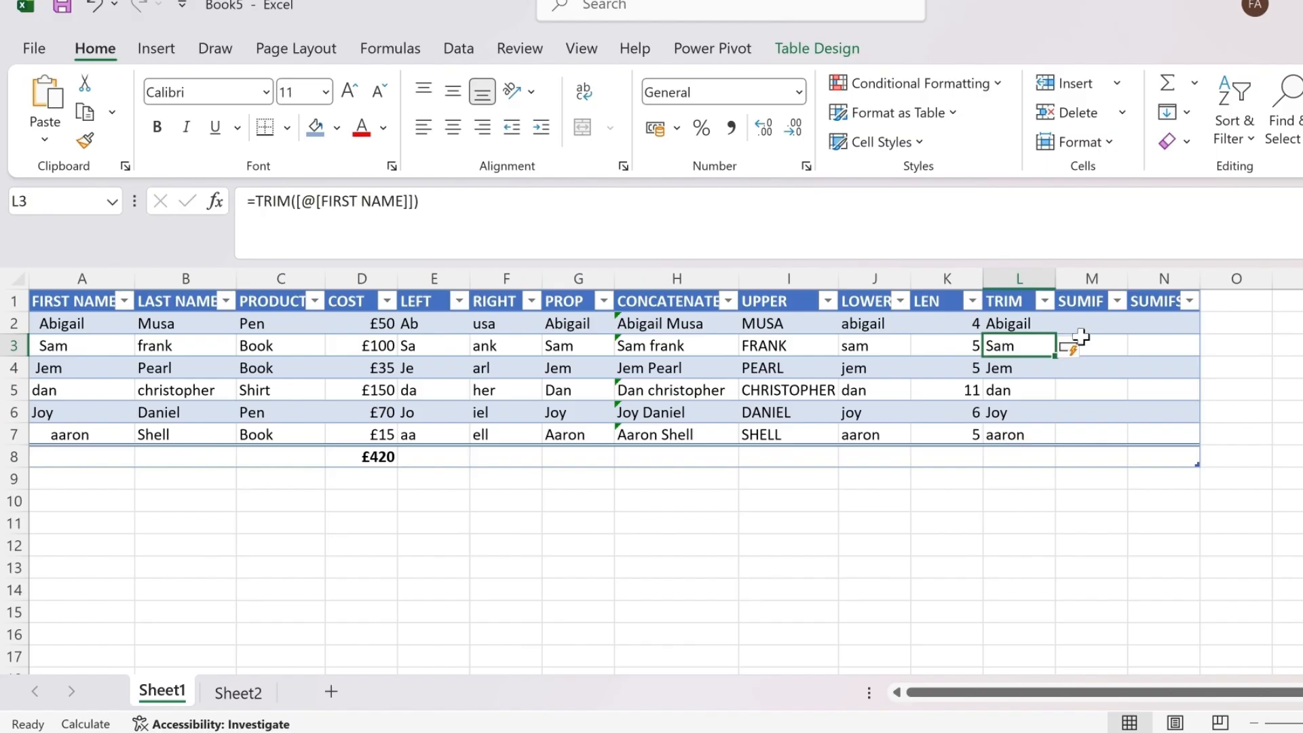
# - Start a SUMIF formula in cell I9 with the table's PRODUCT column, C2 to C7, as the range
pyautogui.click(766, 487)
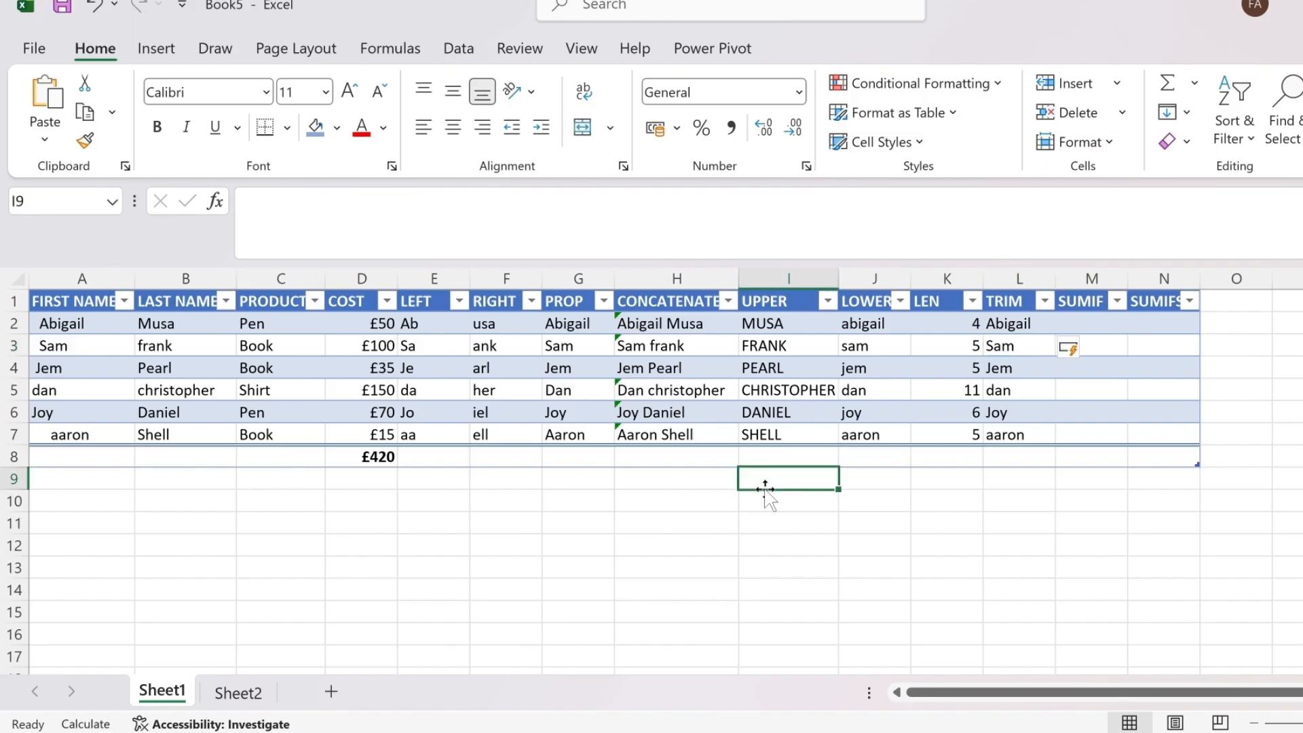
pyautogui.write('=sum')
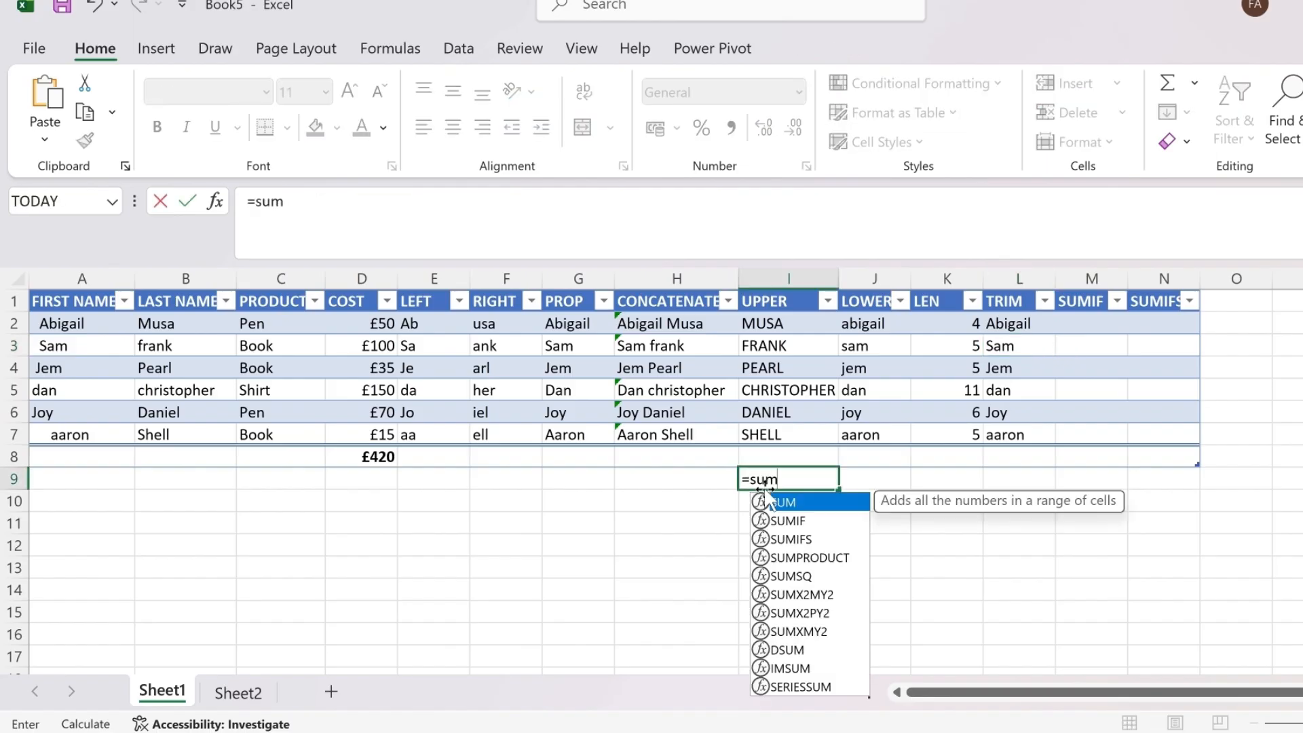
pyautogui.press('Down')
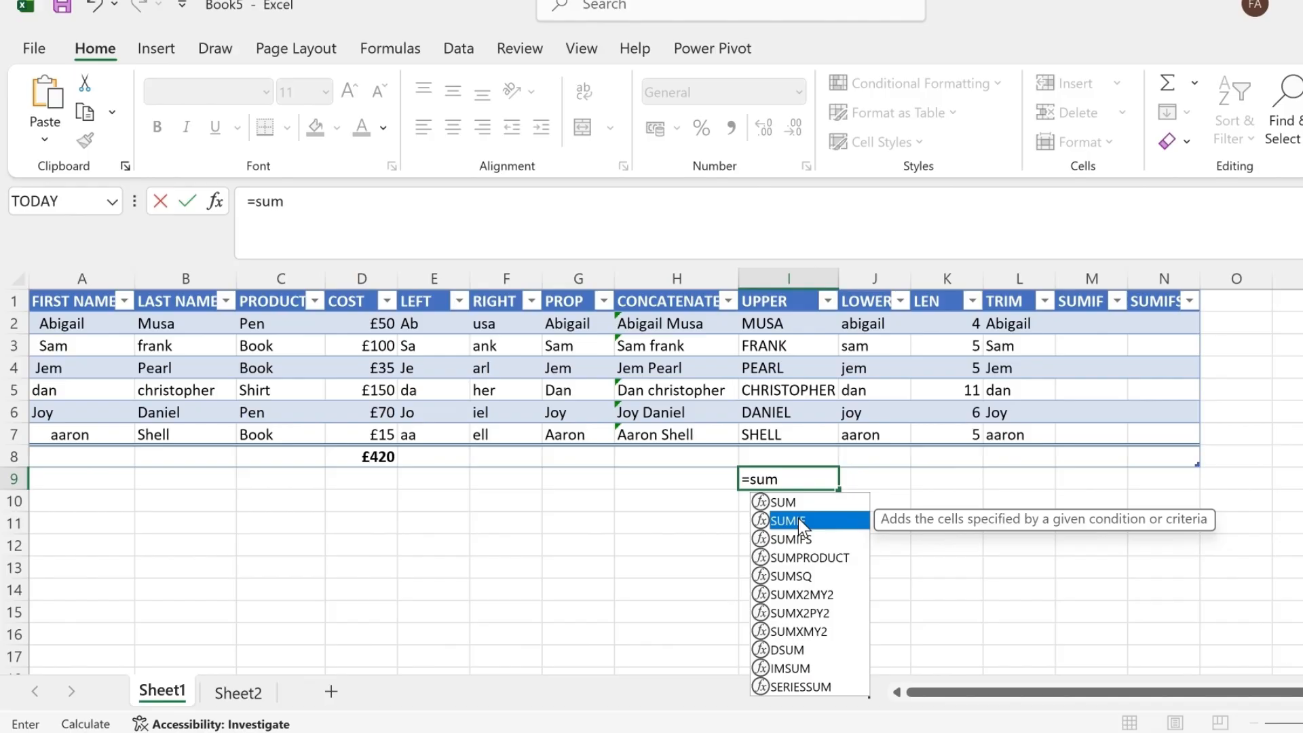
pyautogui.doubleClick(798, 518)
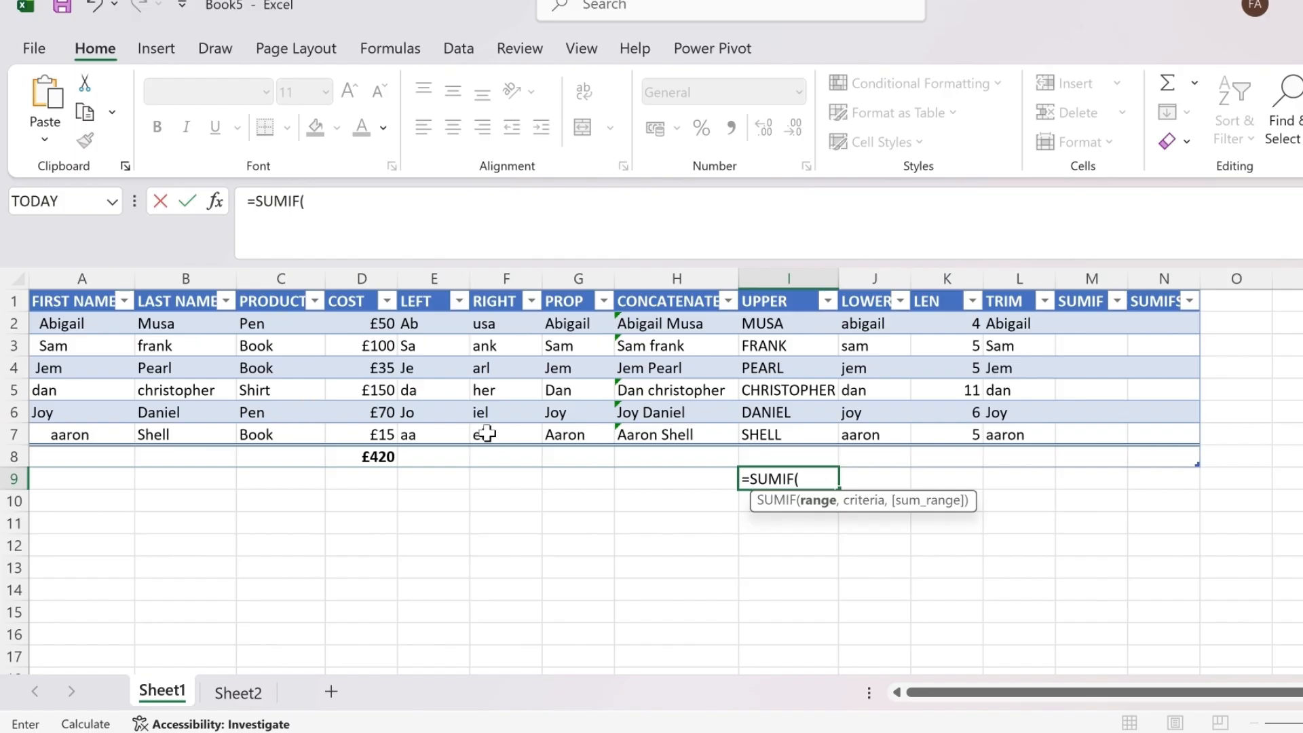
pyautogui.click(263, 322)
pyautogui.click(263, 322)
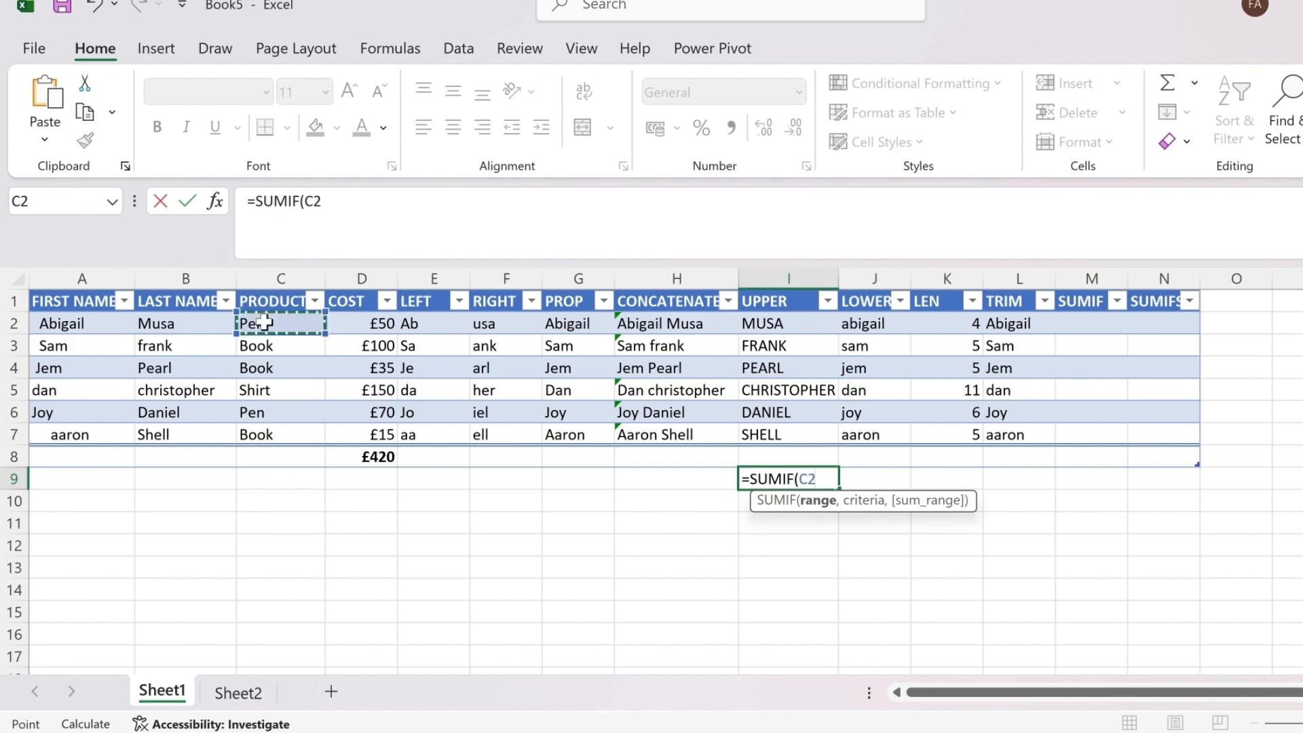
pyautogui.moveTo(263, 322); pyautogui.dragTo(264, 446)
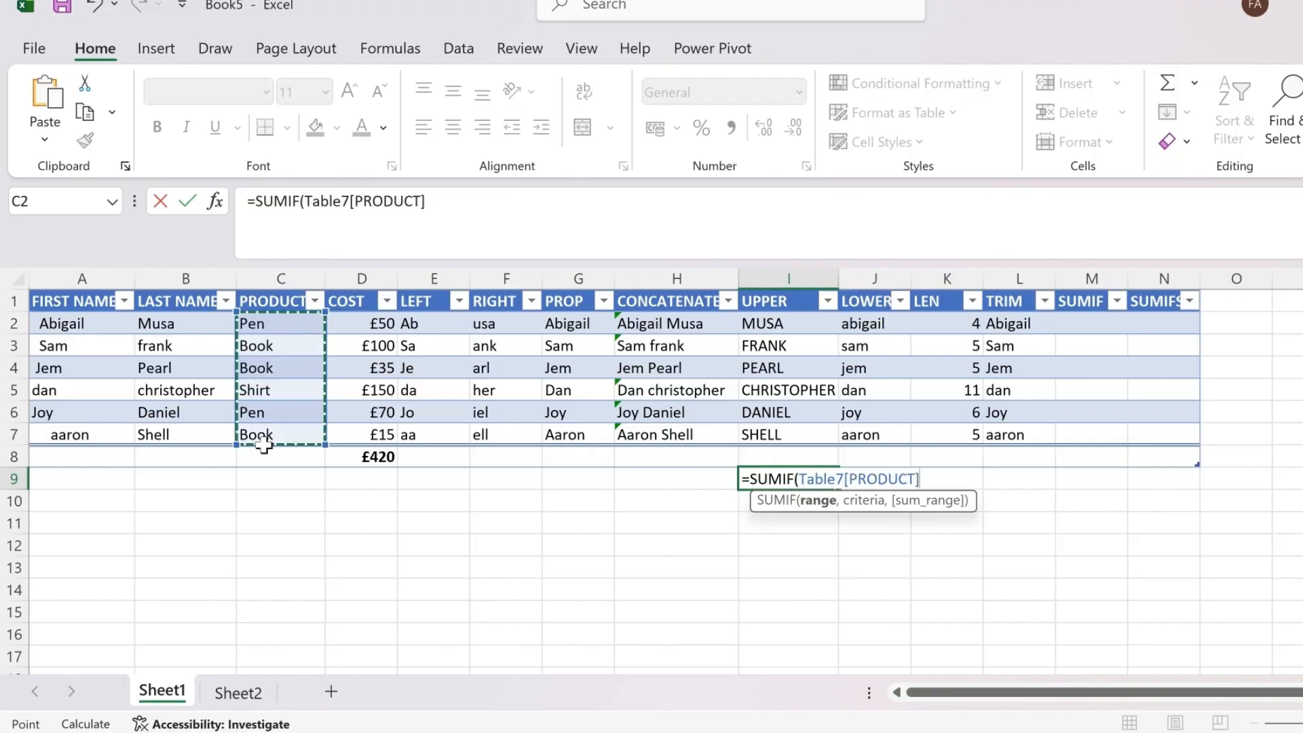
# - Complete the SUMIF formula in I9 with C3 (Book) as the criteria and the COST column as the sum range
pyautogui.write(',')
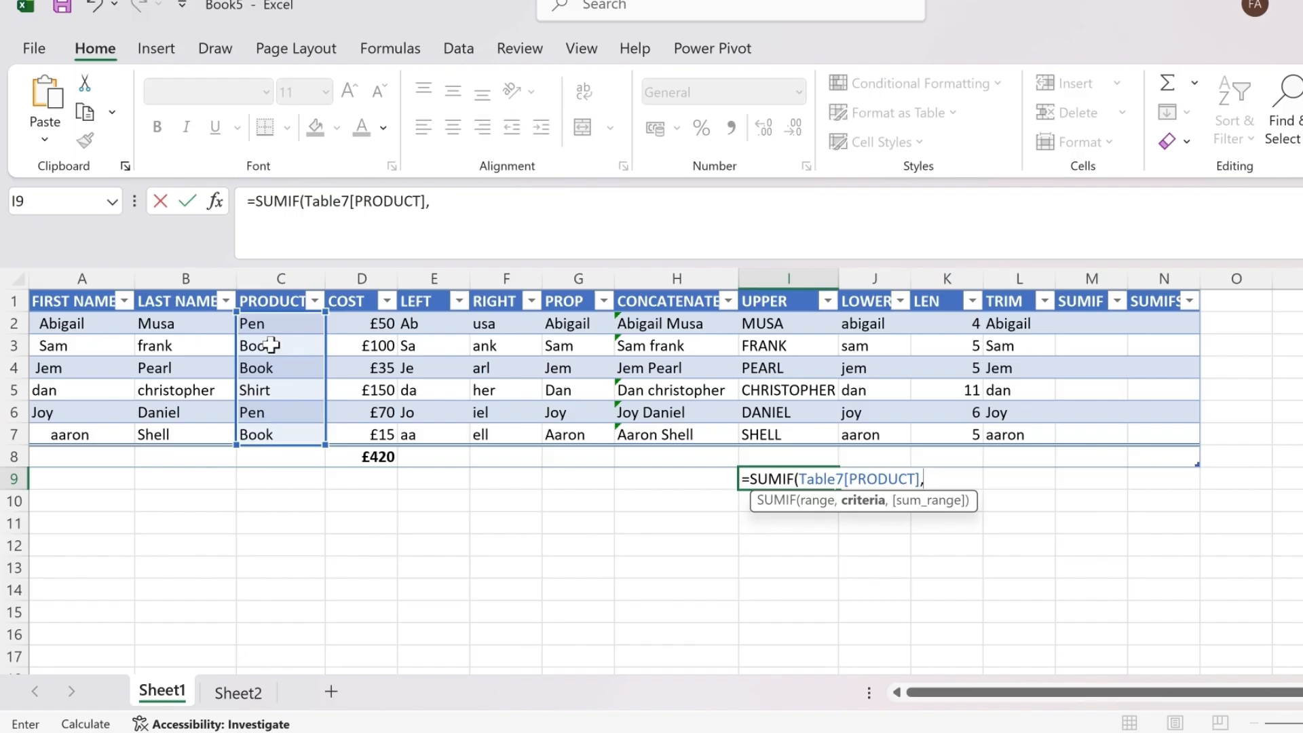
pyautogui.click(271, 345)
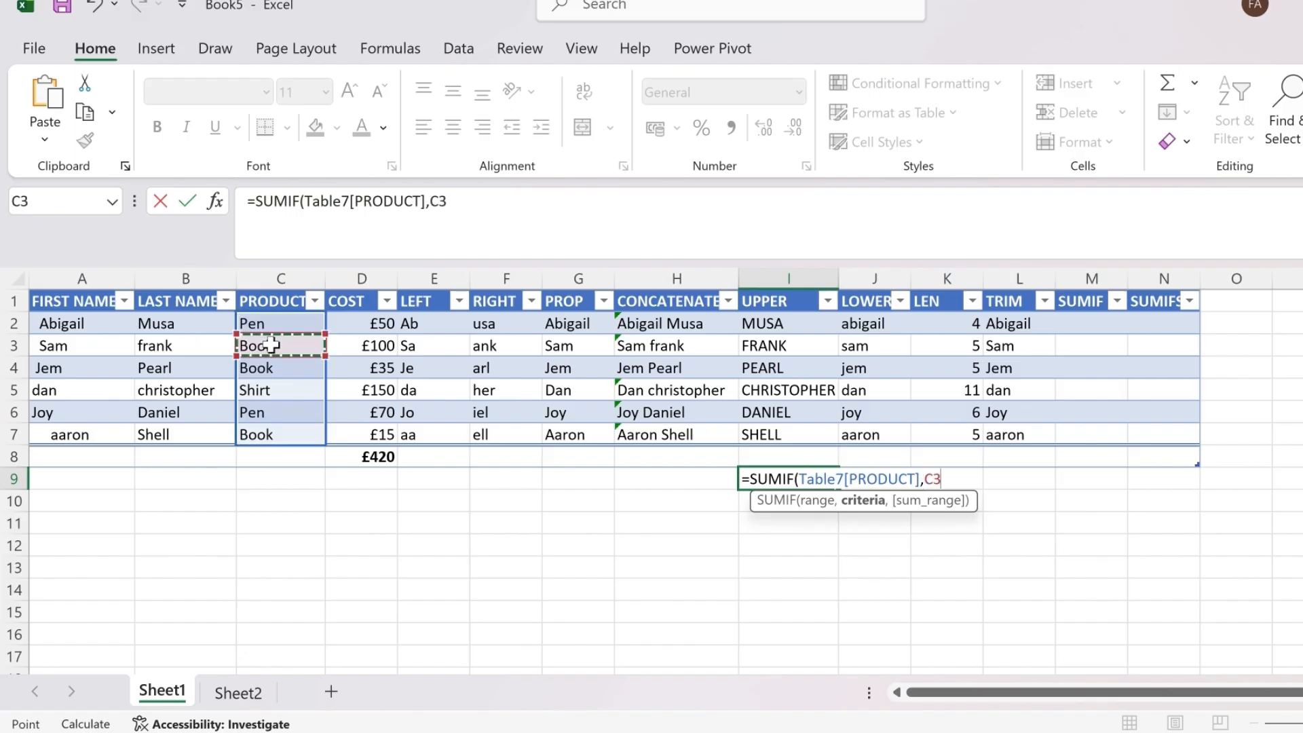
pyautogui.write(',')
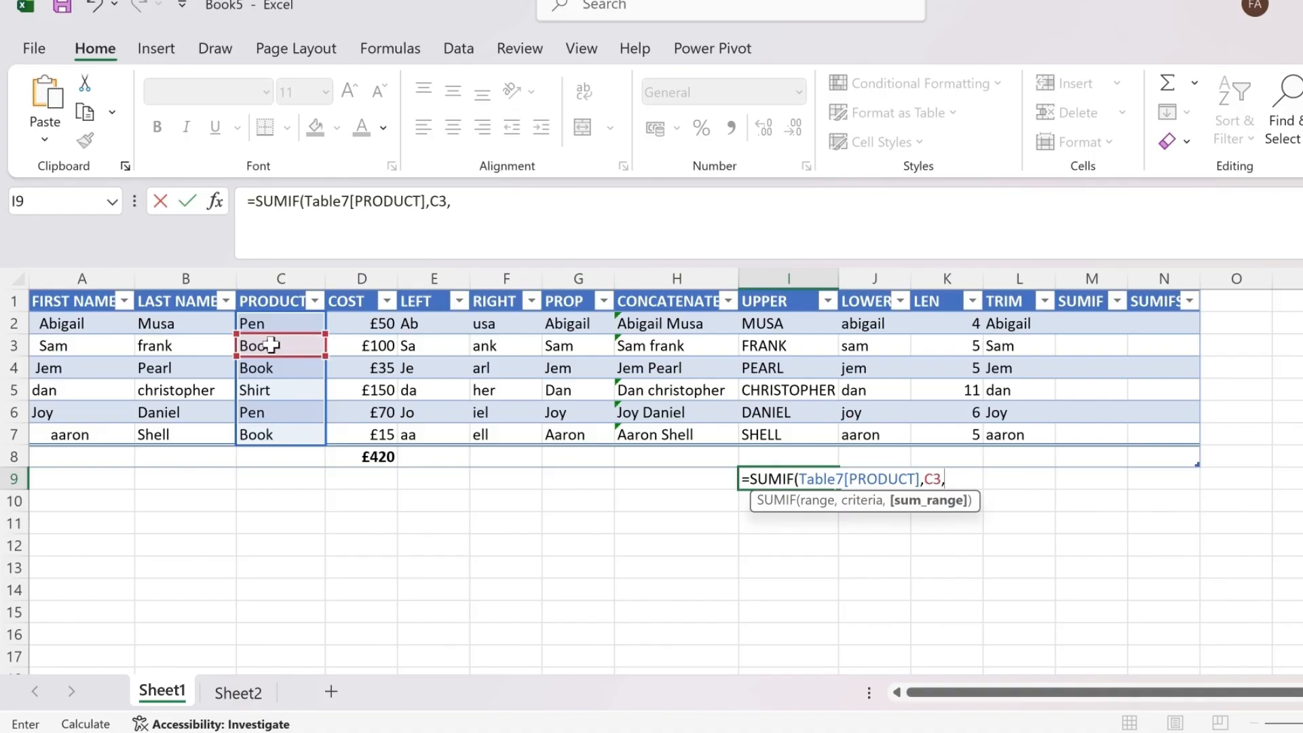
pyautogui.click(351, 322)
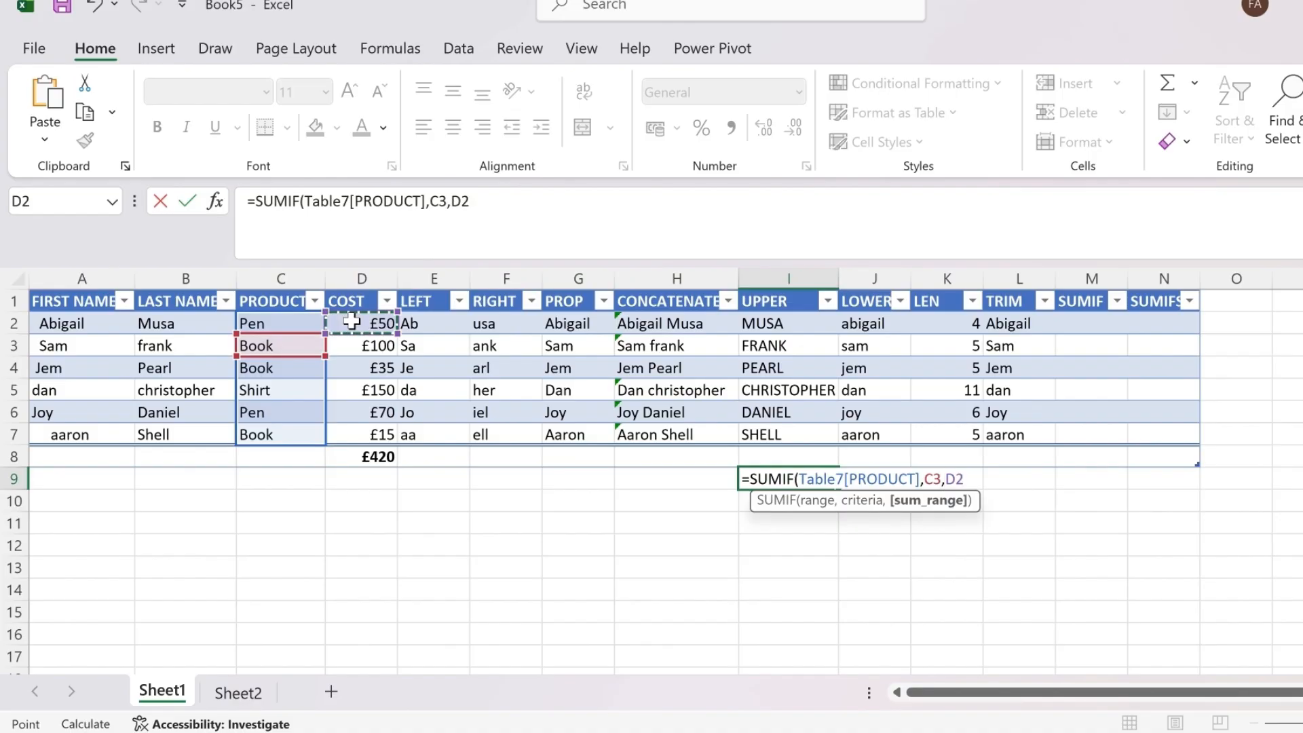
pyautogui.moveTo(351, 322); pyautogui.dragTo(354, 433)
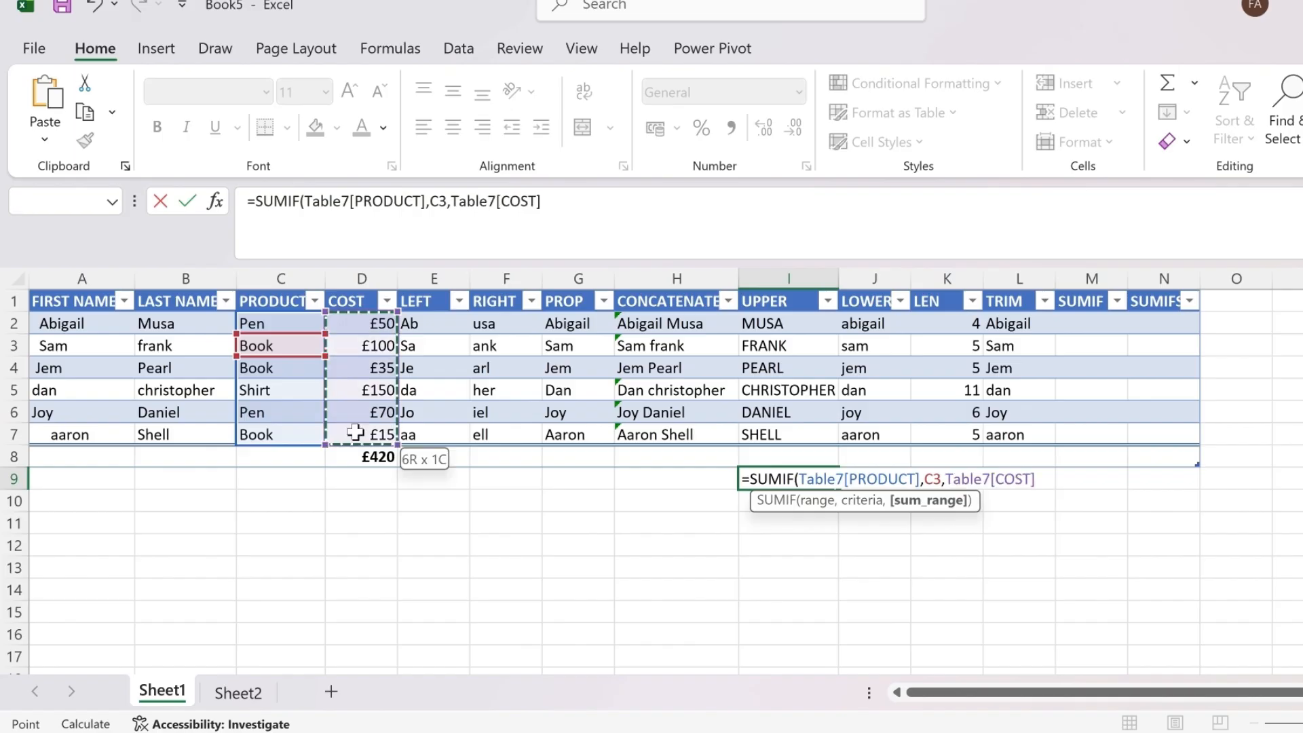
pyautogui.press('Return')
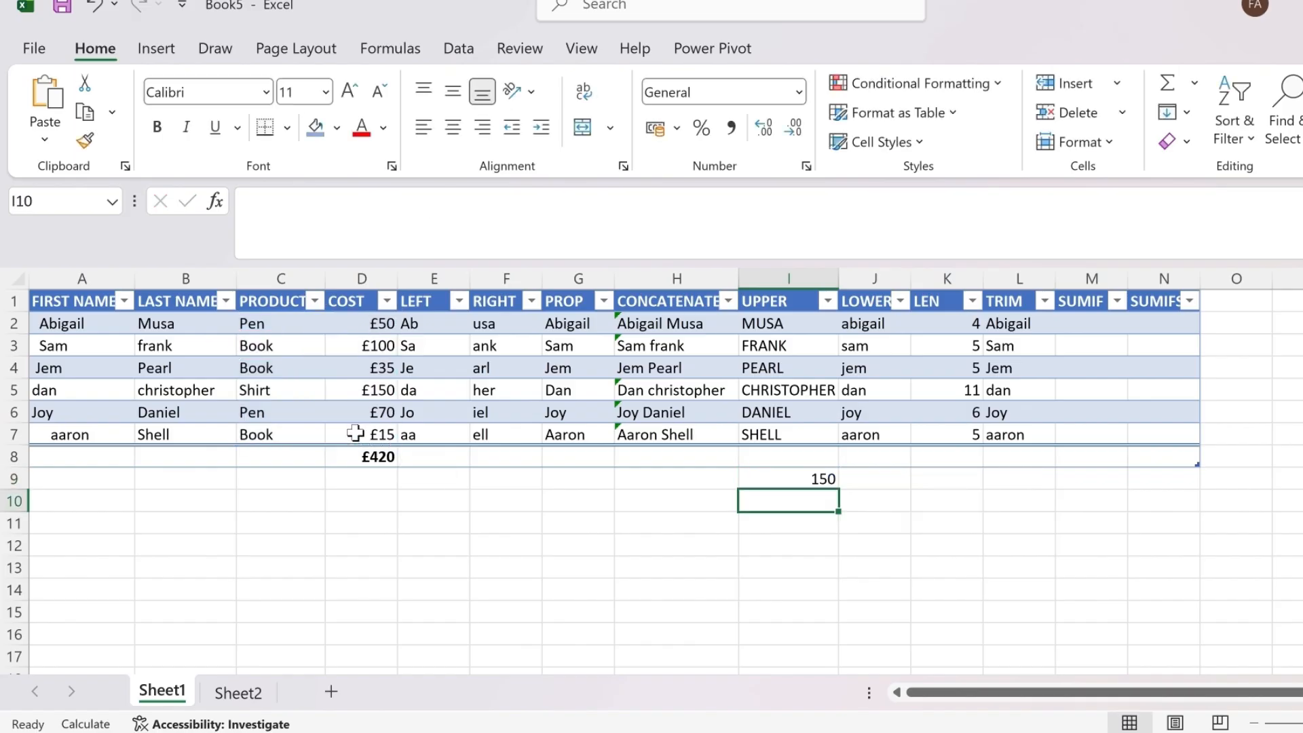
pyautogui.click(800, 481)
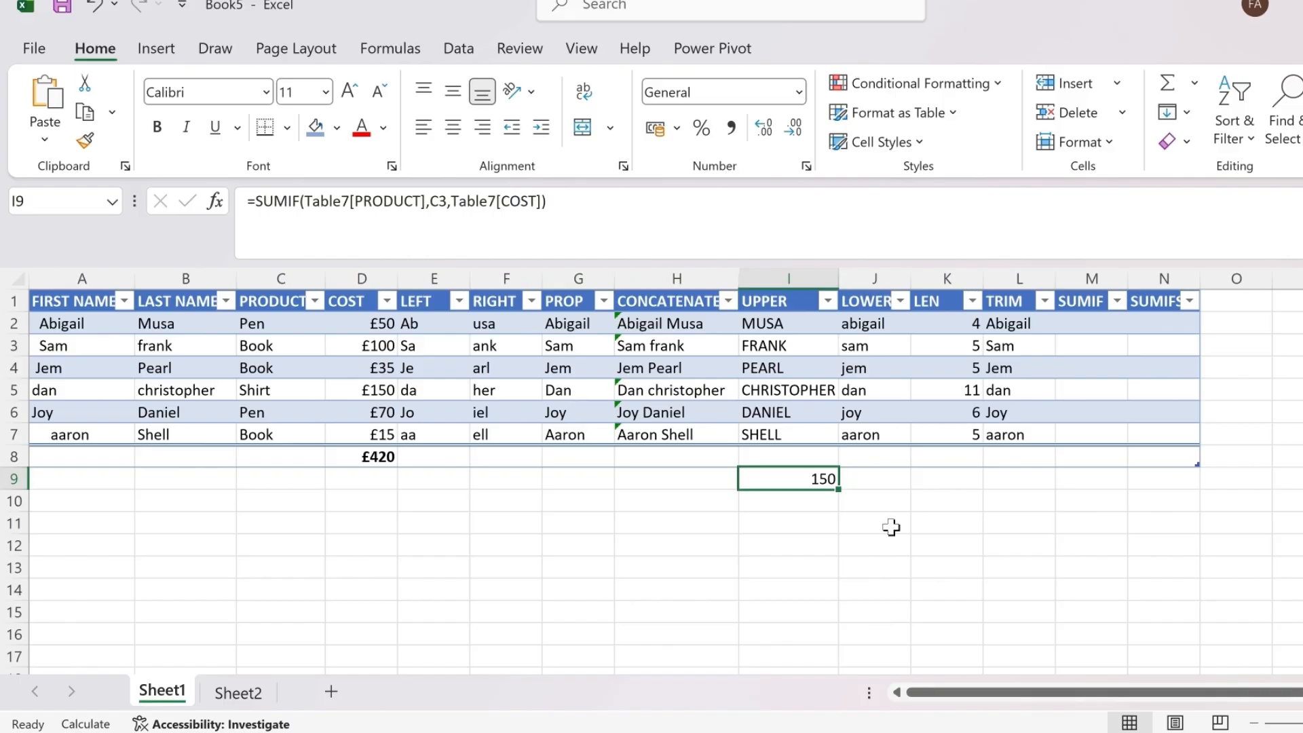
# - Start a SUMIFS formula in cell J10 below the table
pyautogui.click(872, 500)
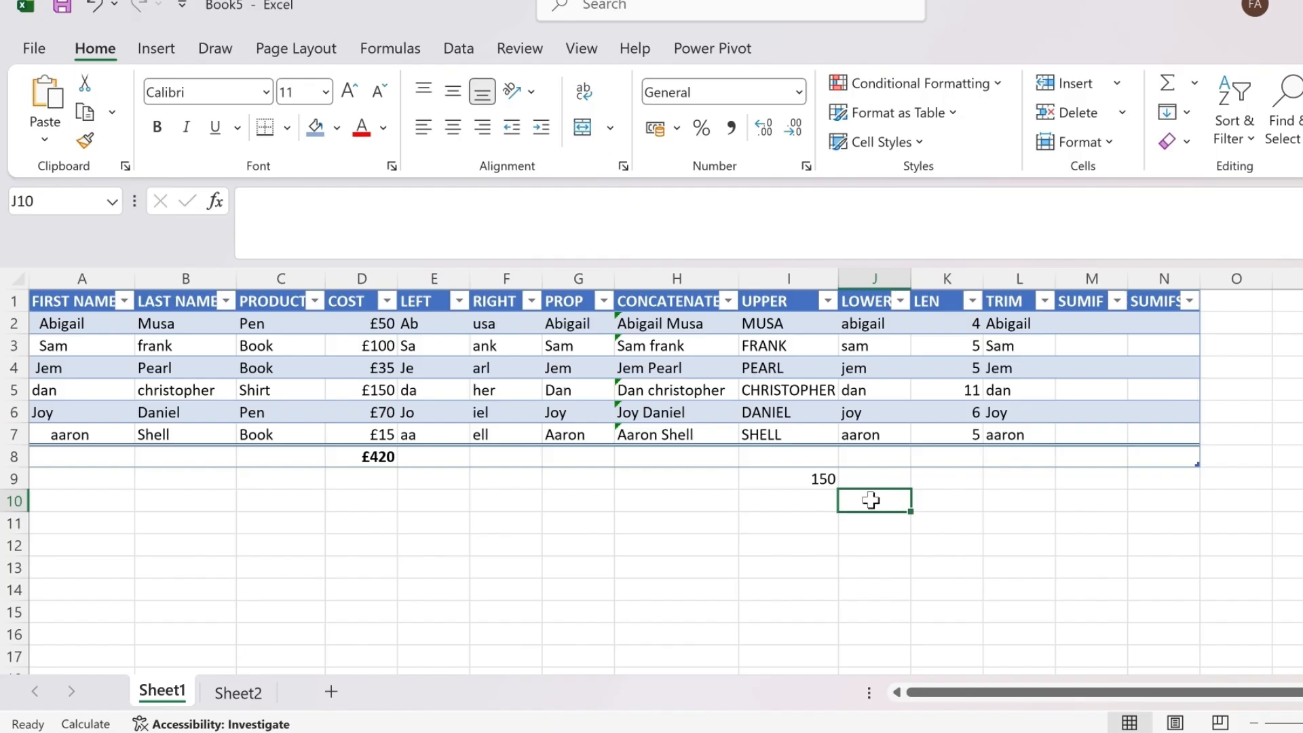
pyautogui.write('=s')
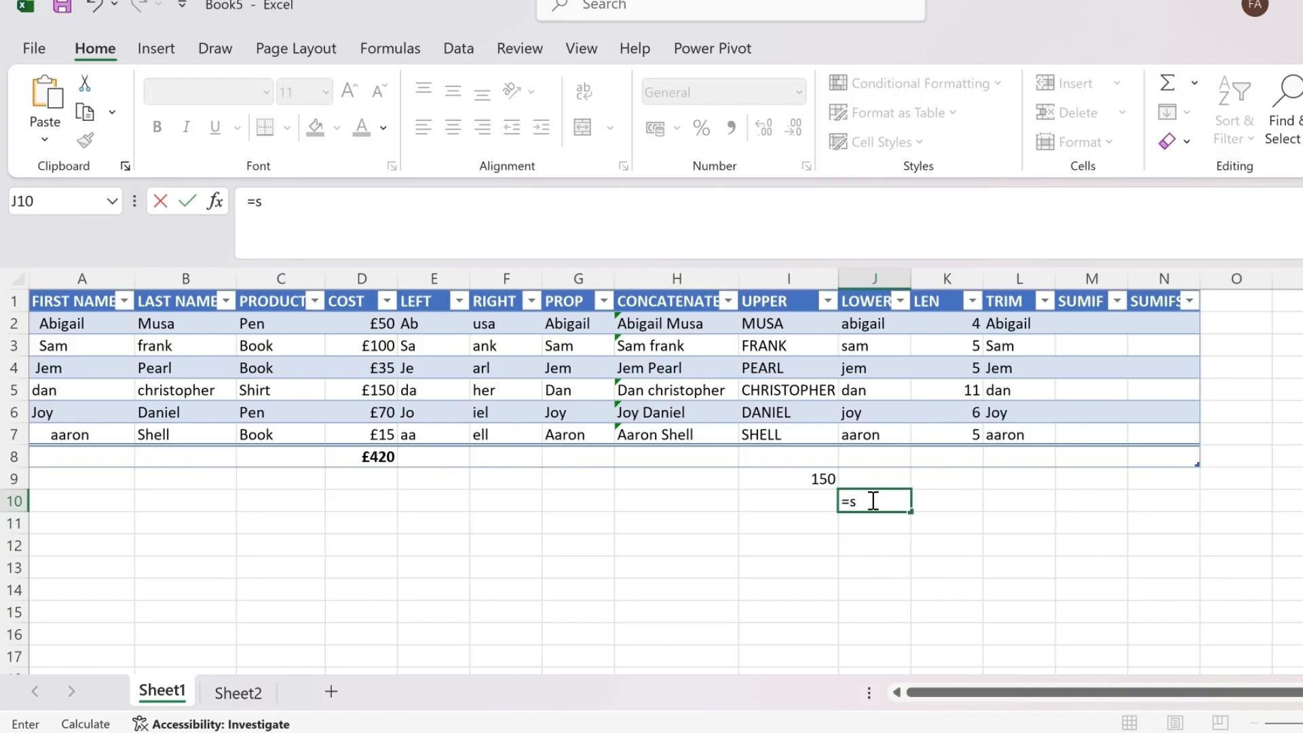
pyautogui.write('um')
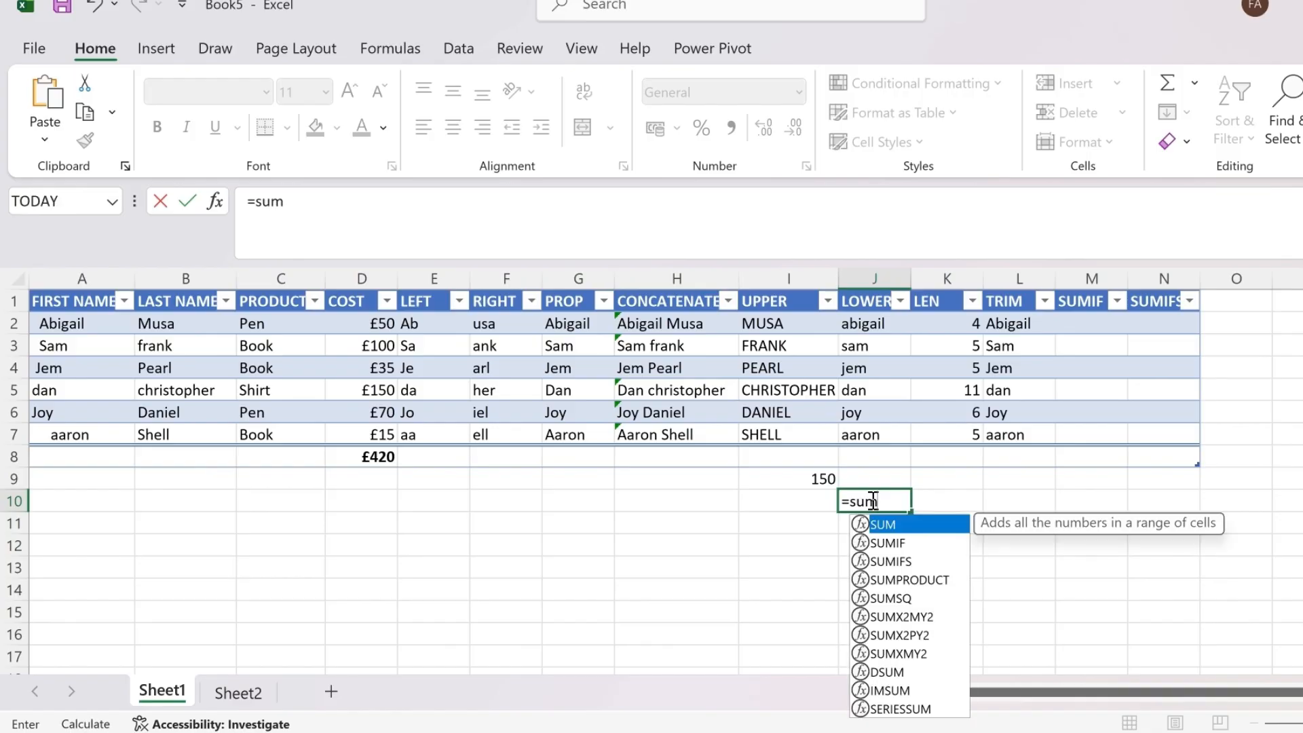
pyautogui.press('Down')
pyautogui.press('Down')
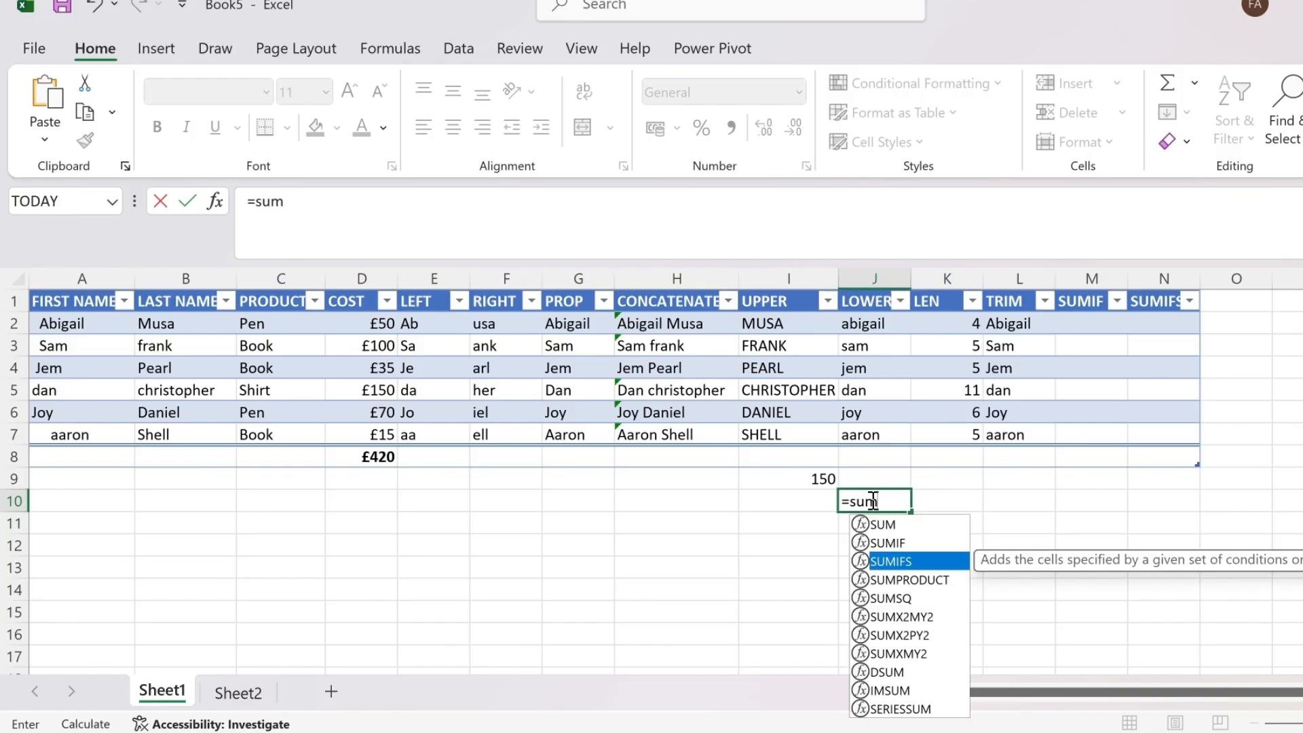
pyautogui.press('Tab')
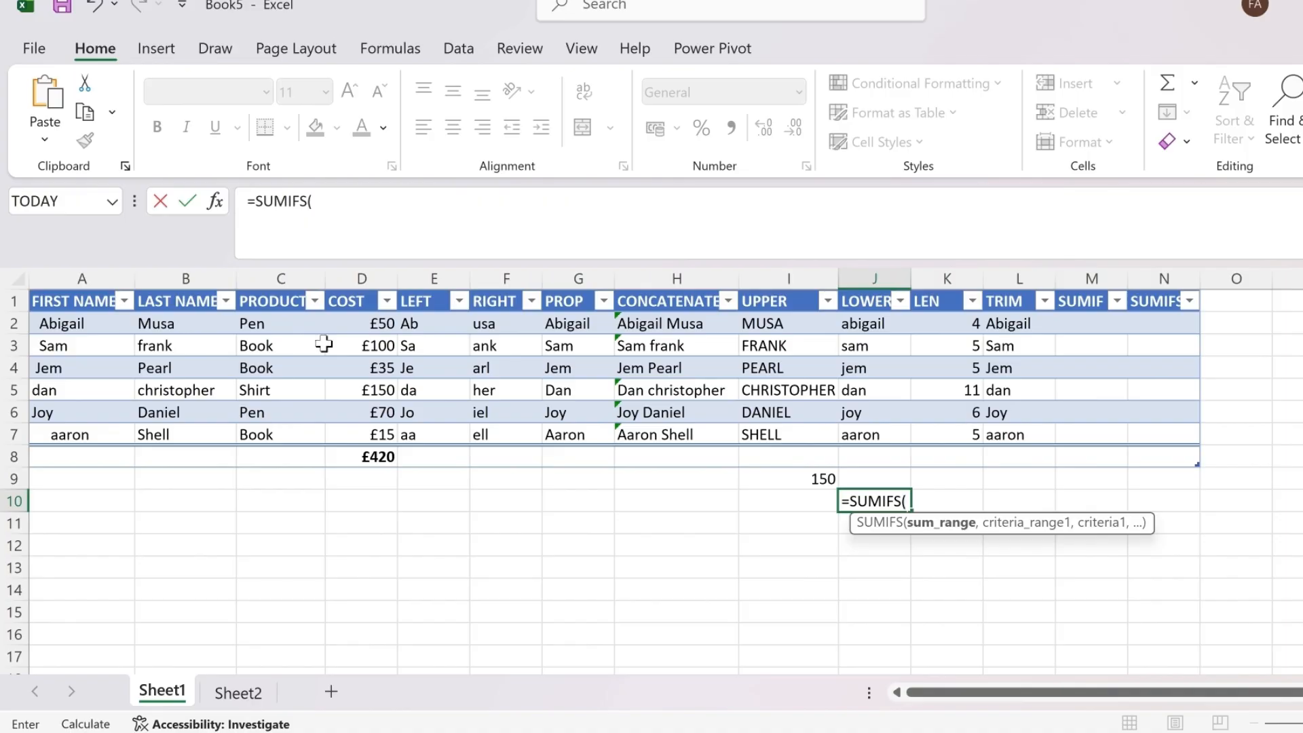
pyautogui.click(375, 323)
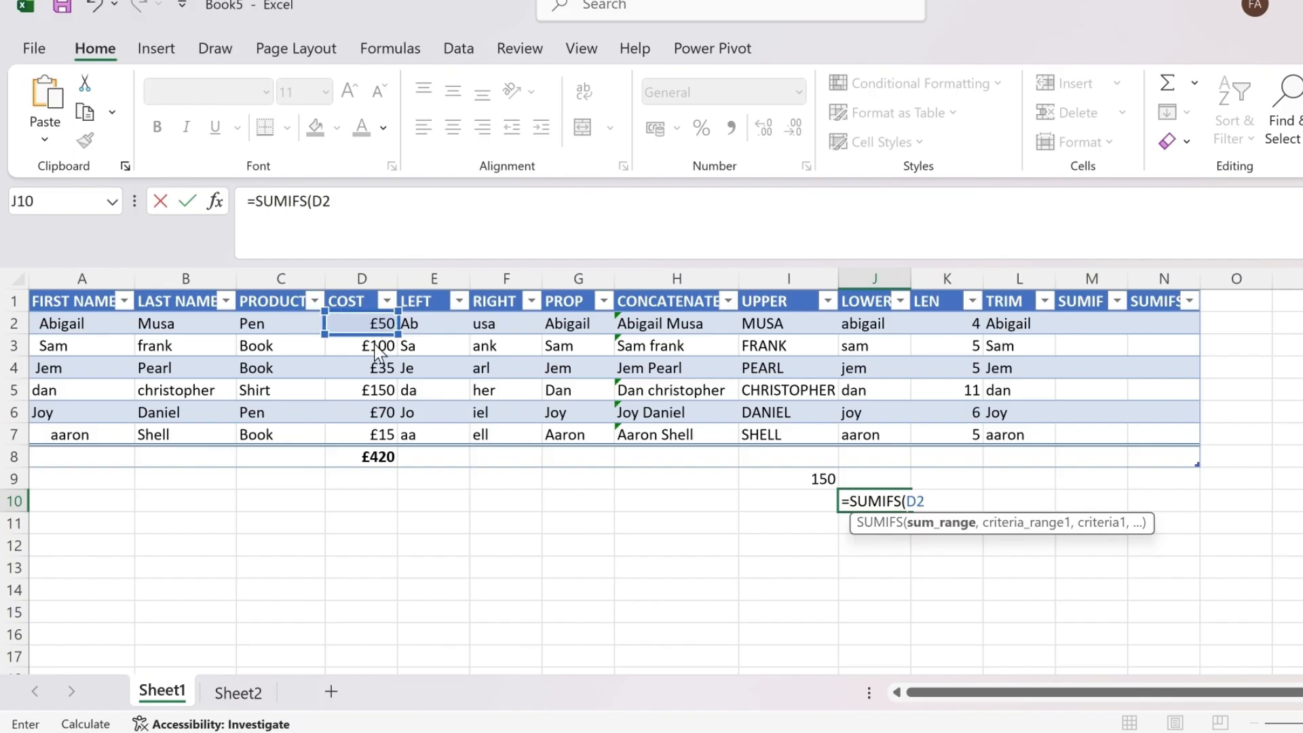
pyautogui.click(379, 438)
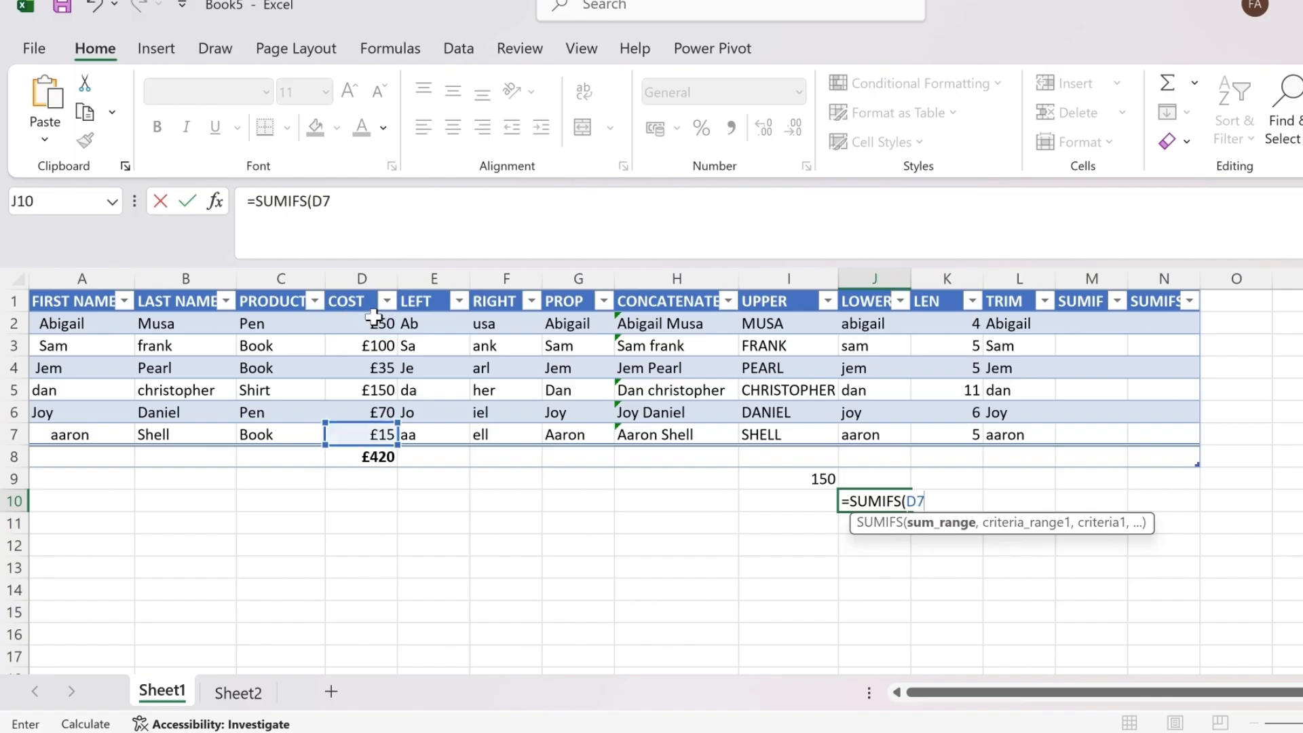
pyautogui.press('Return')
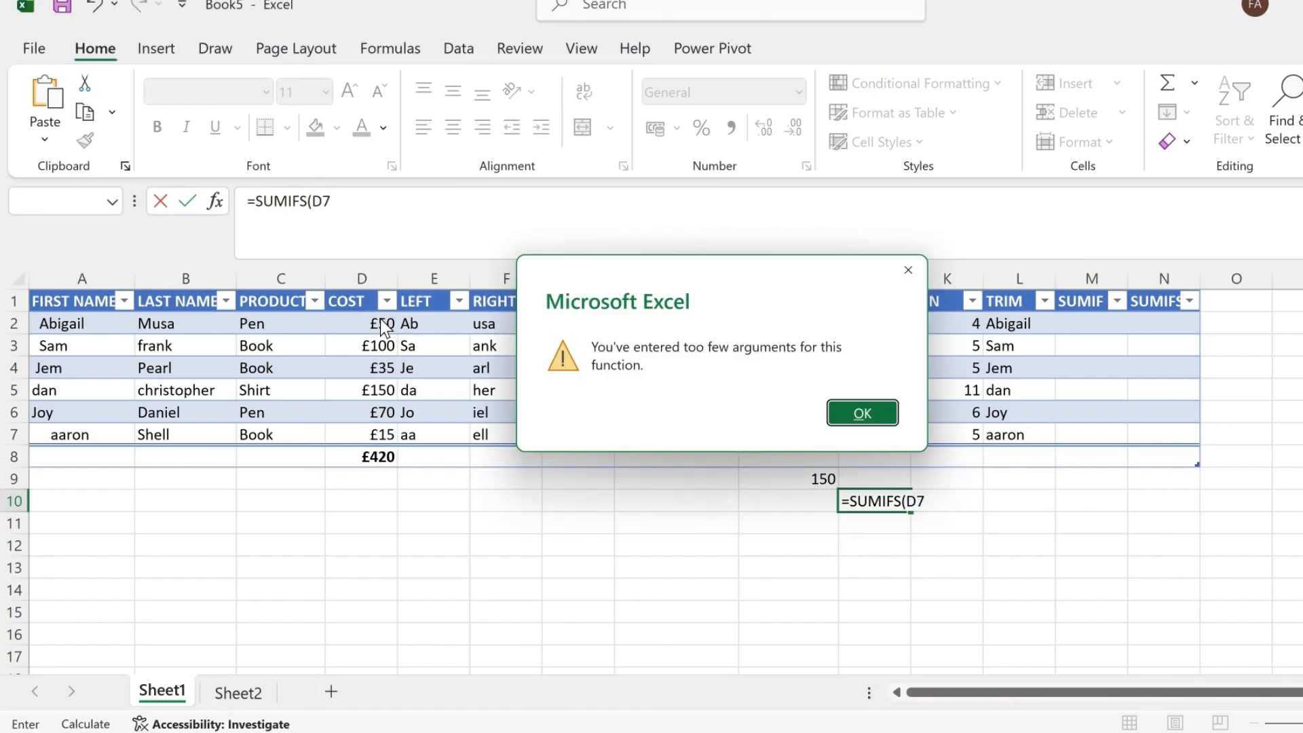
pyautogui.click(873, 411)
pyautogui.press('BackSpace')
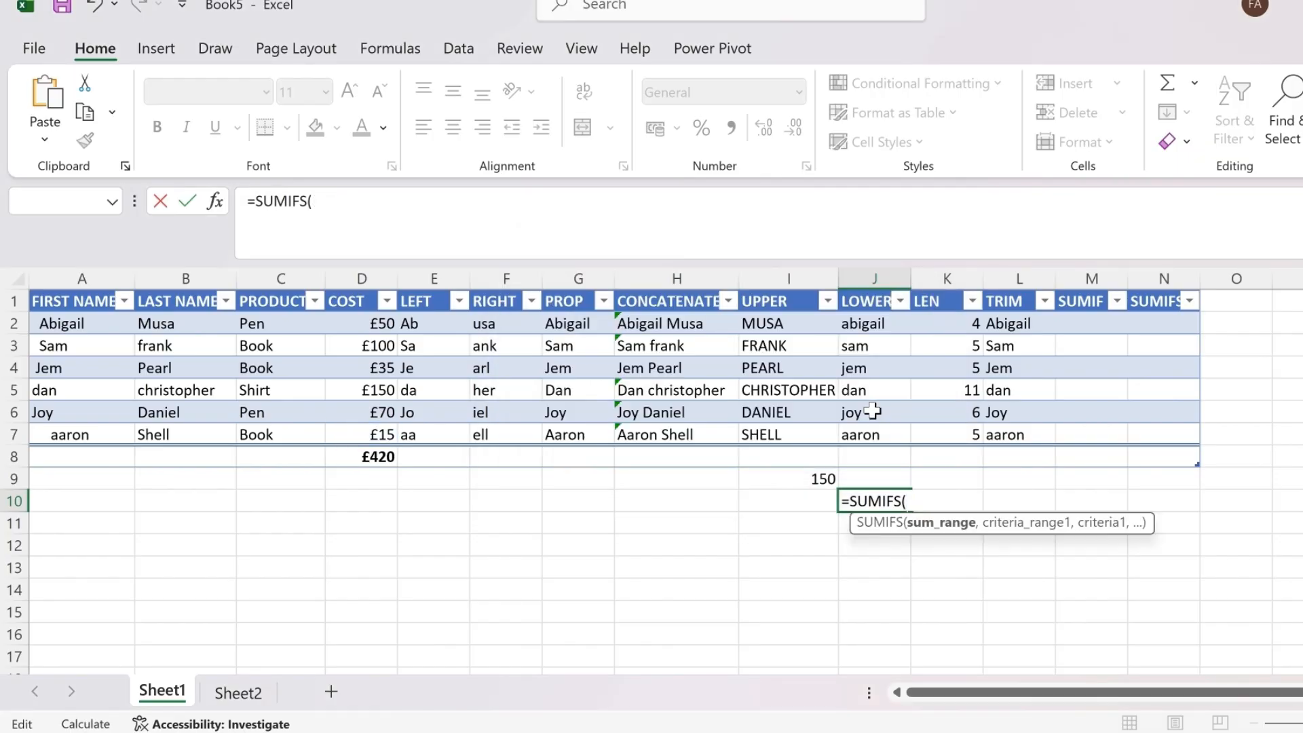
# - Give the SUMIFS formula in J10 the COST column as sum range and the PRODUCT column matching C2 (Pen) as first condition
pyautogui.click(359, 327)
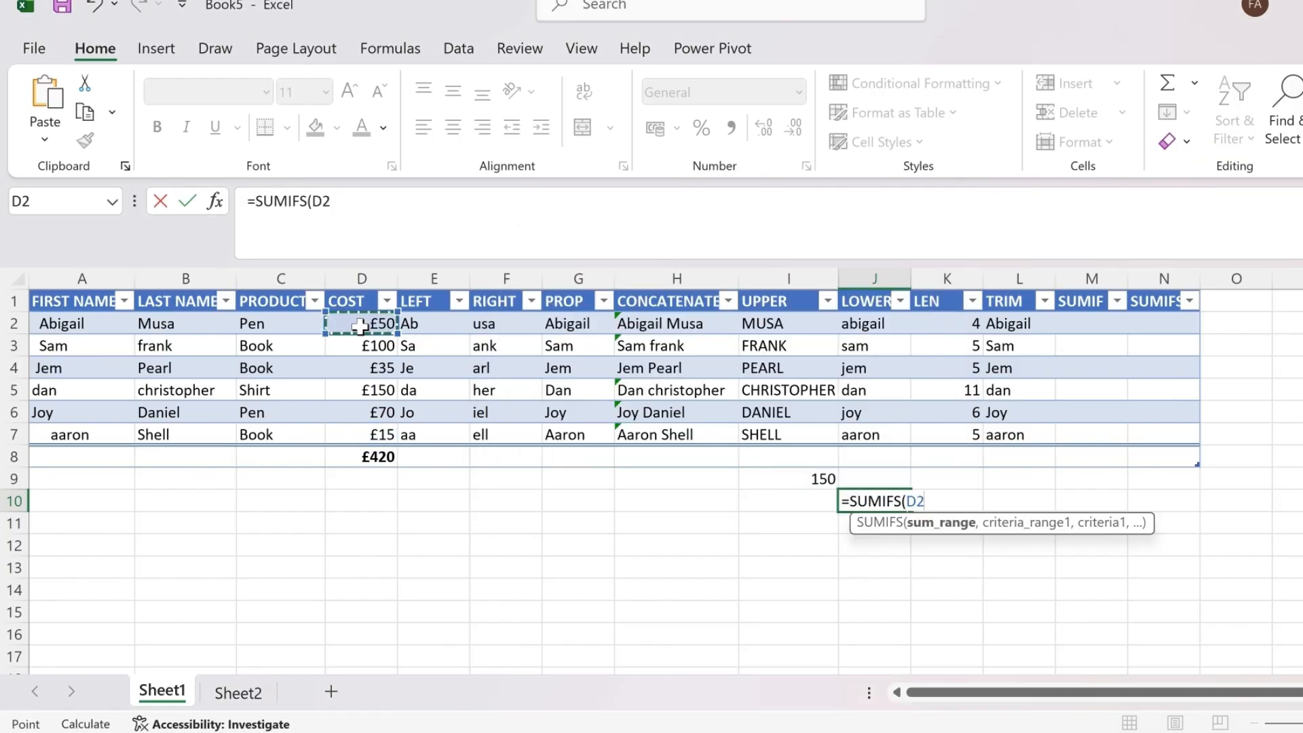
pyautogui.moveTo(360, 327); pyautogui.dragTo(367, 435)
pyautogui.write(',')
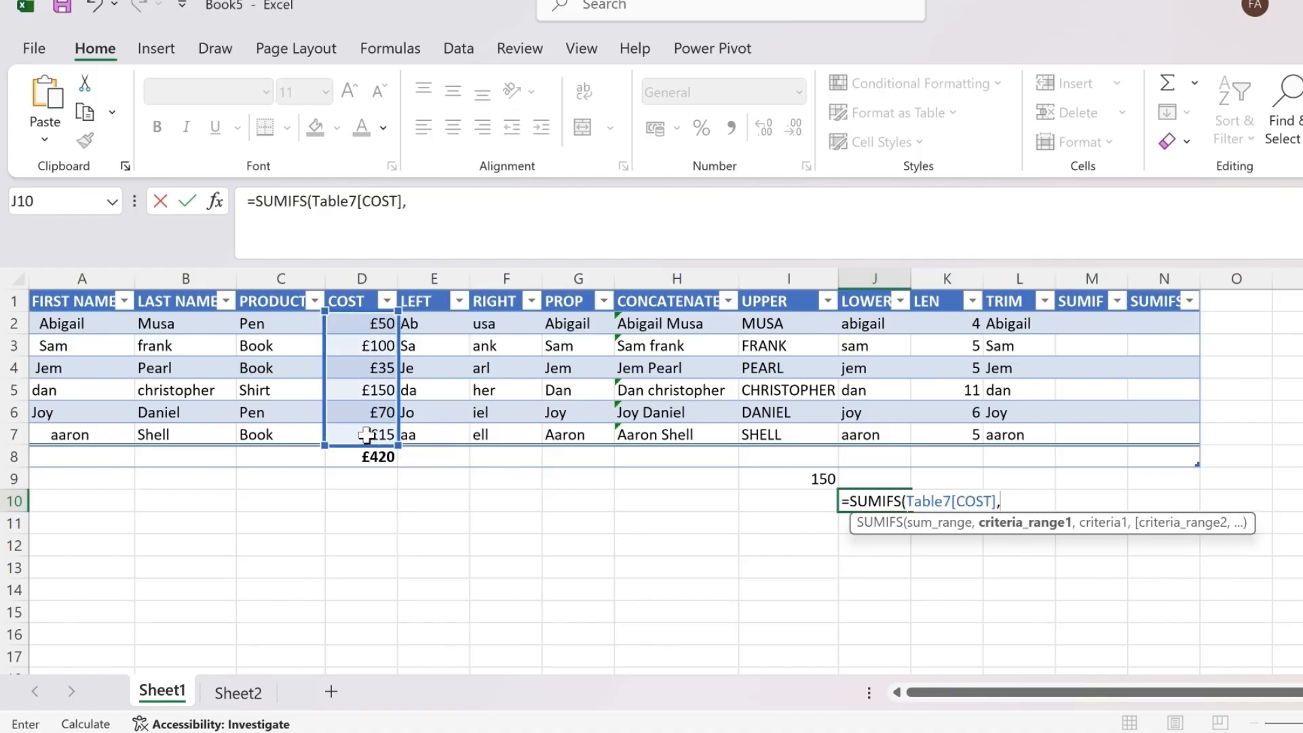
pyautogui.click(271, 323)
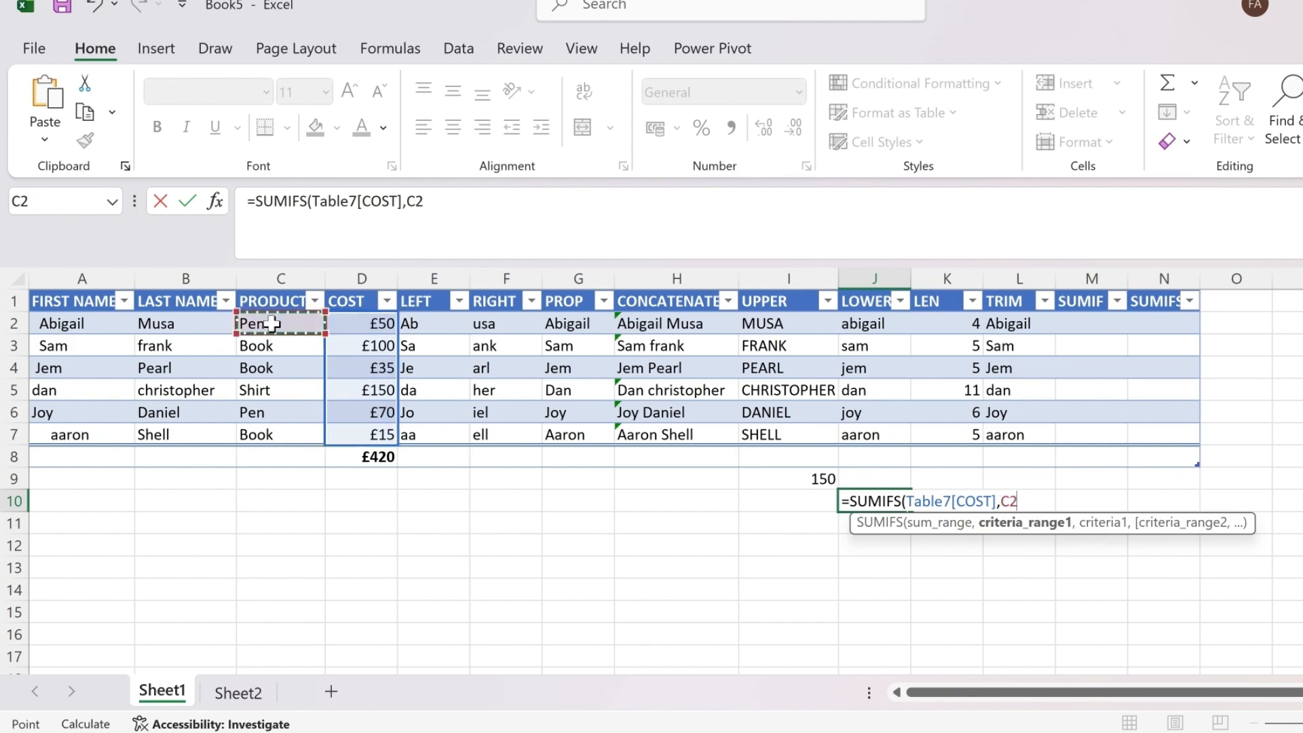
pyautogui.moveTo(271, 324); pyautogui.dragTo(274, 437)
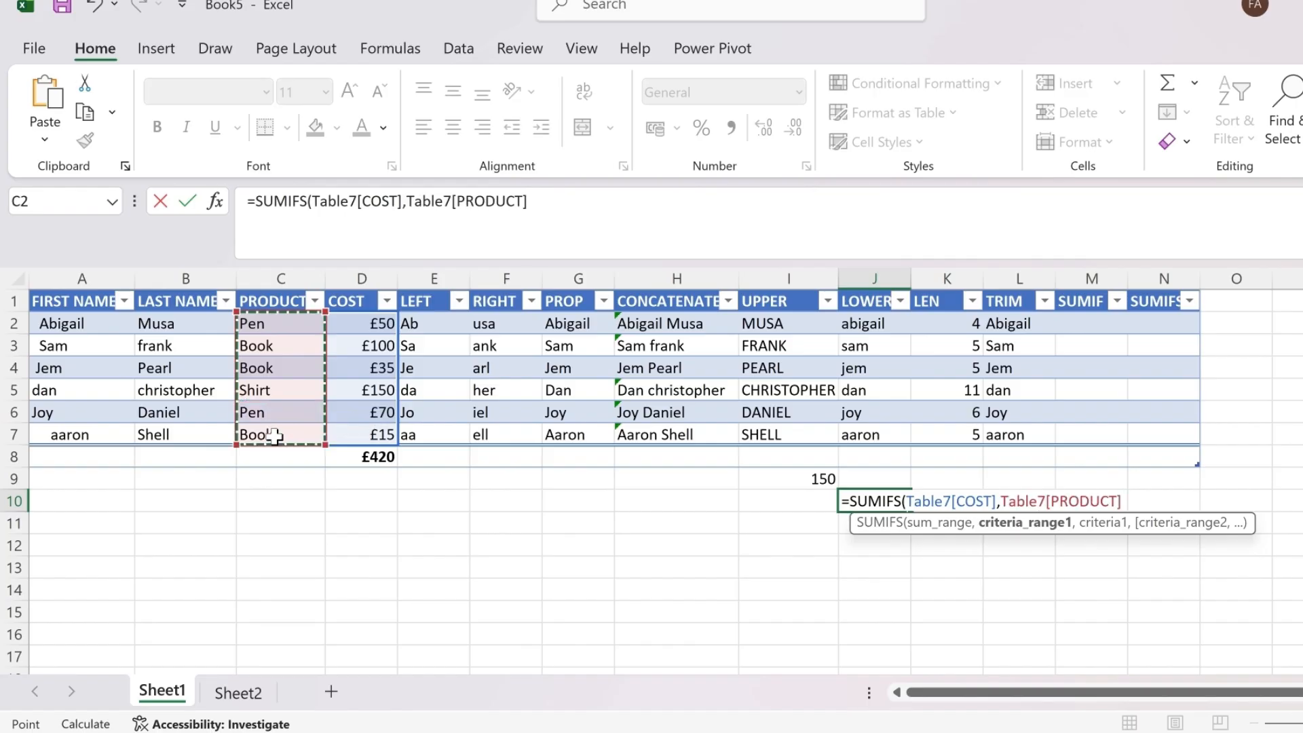
pyautogui.write(',')
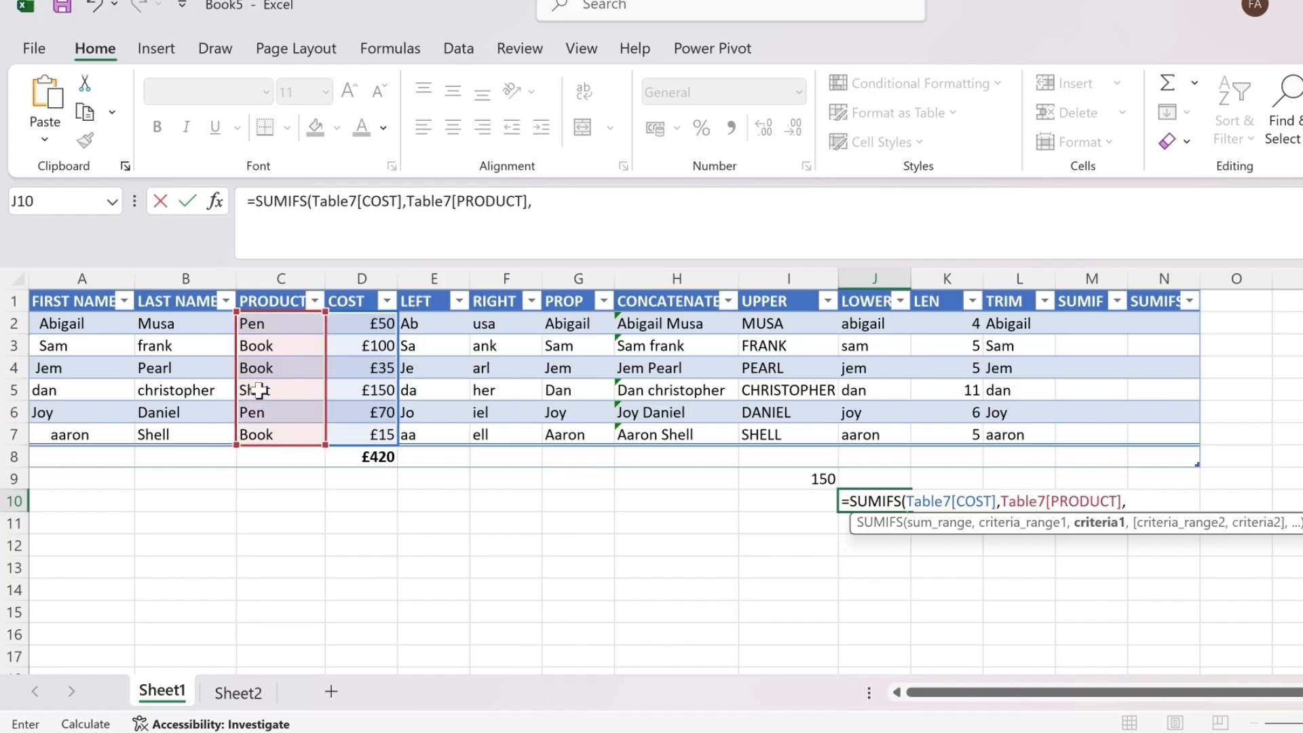
pyautogui.click(250, 326)
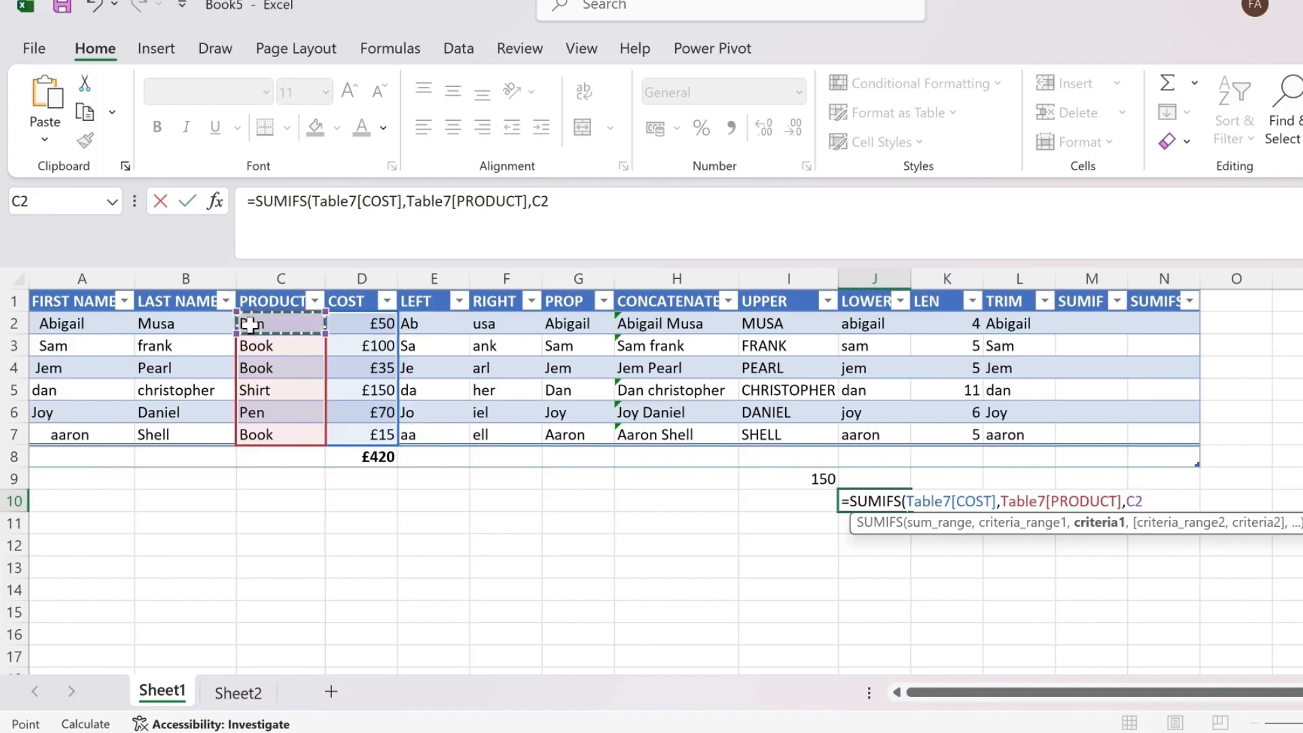
pyautogui.write(',')
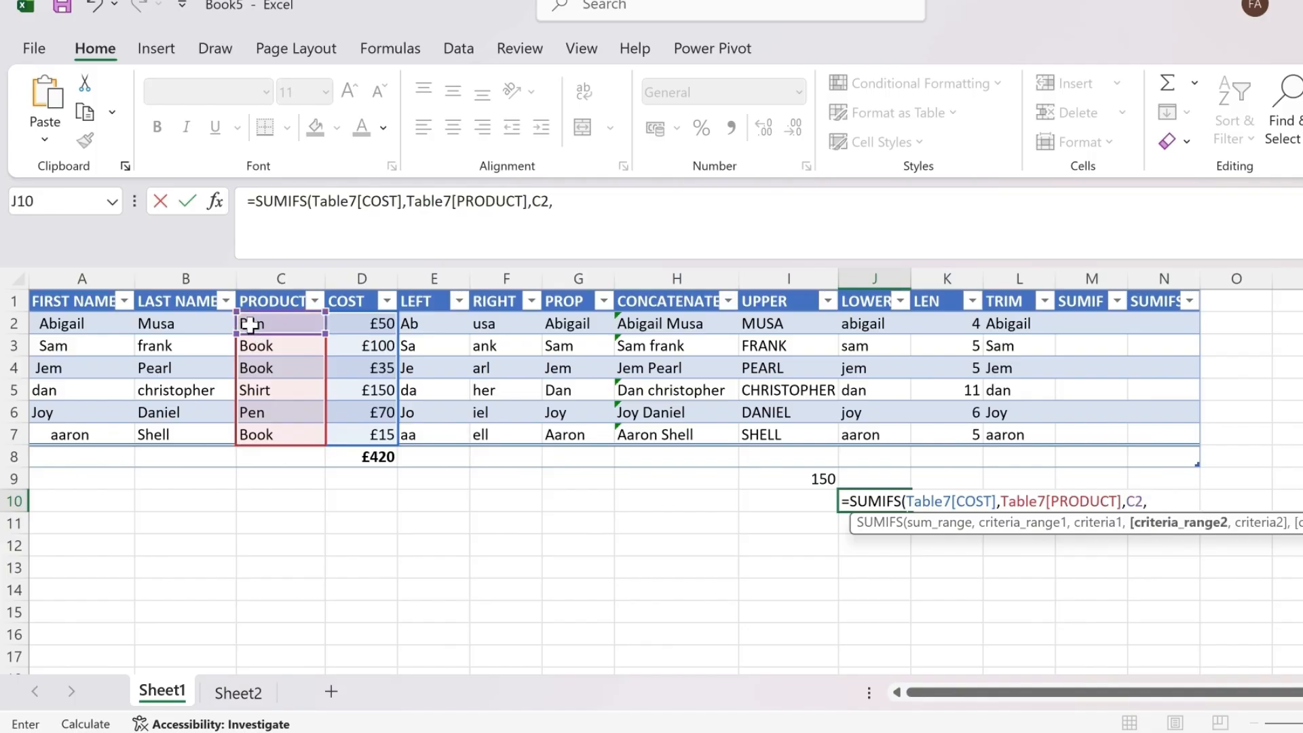
# - Complete the SUMIFS formula in J10 with a second condition matching the LAST NAME column, B2 to B7, against cell B2
pyautogui.click(192, 323)
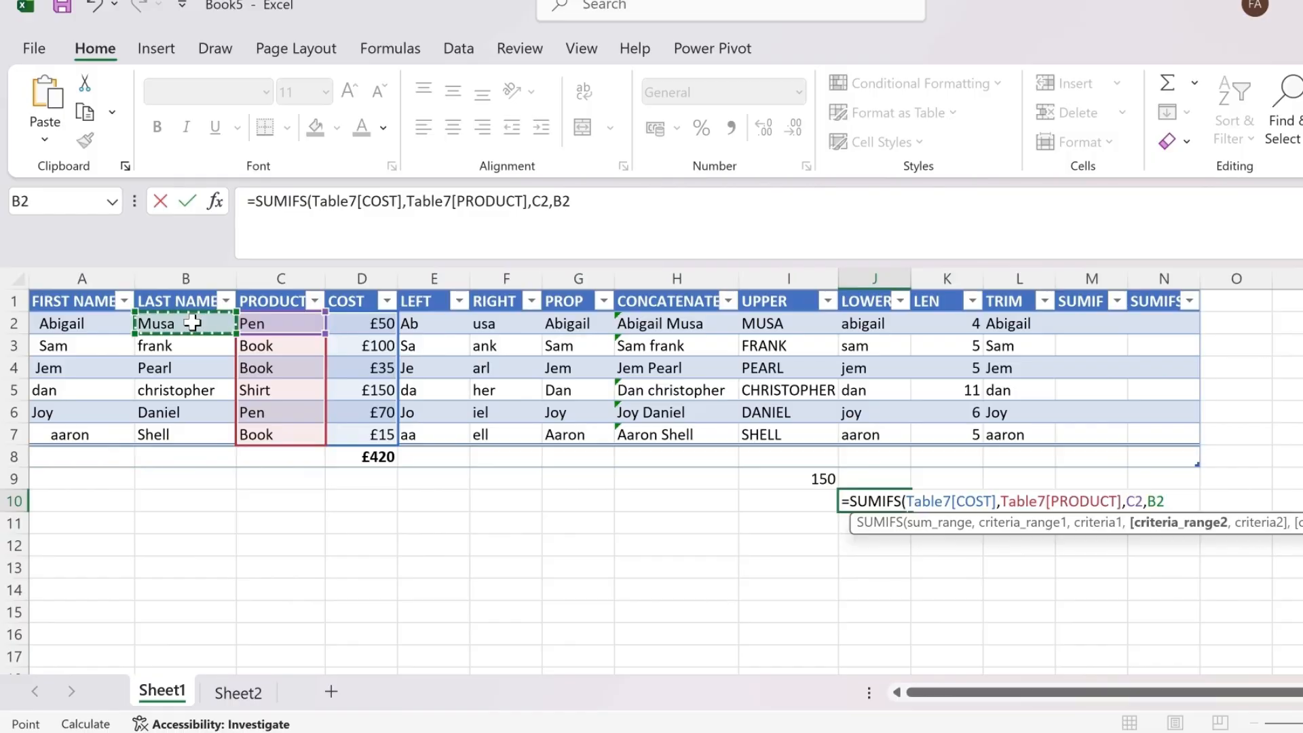
pyautogui.moveTo(193, 323); pyautogui.dragTo(184, 433)
pyautogui.write(',')
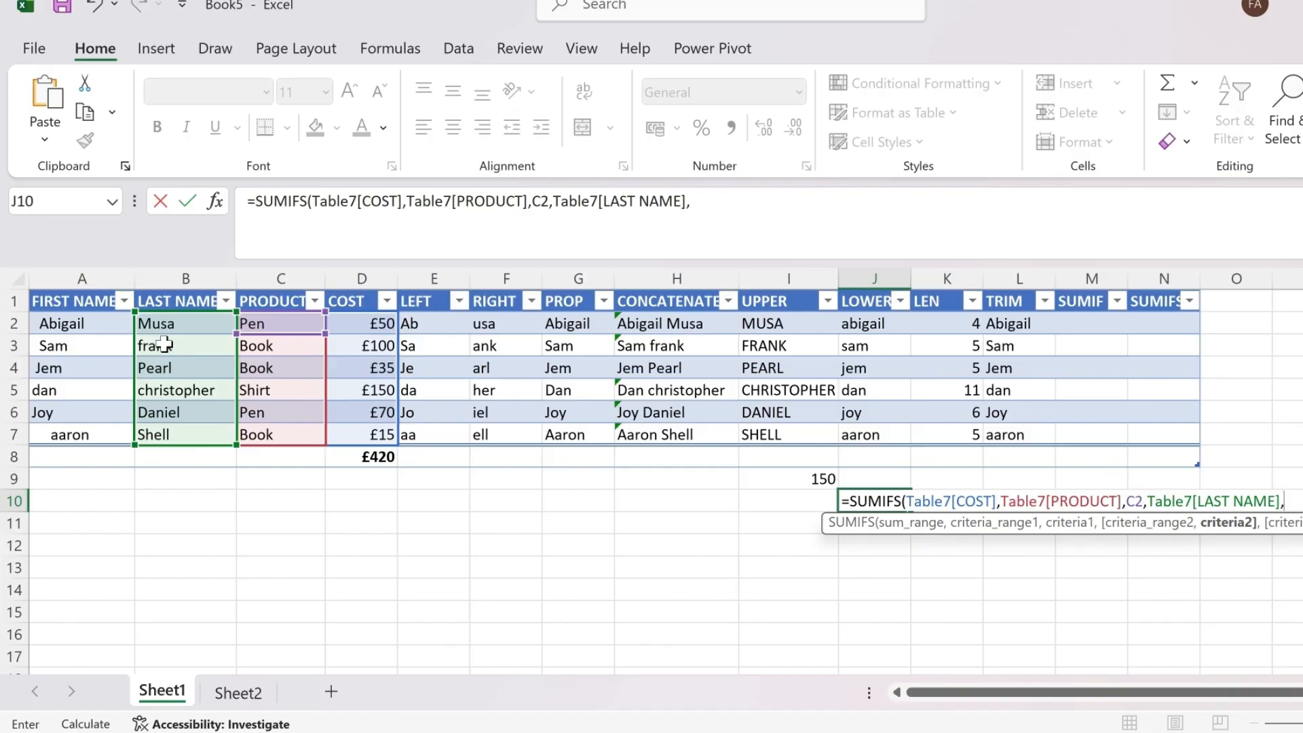
pyautogui.click(153, 321)
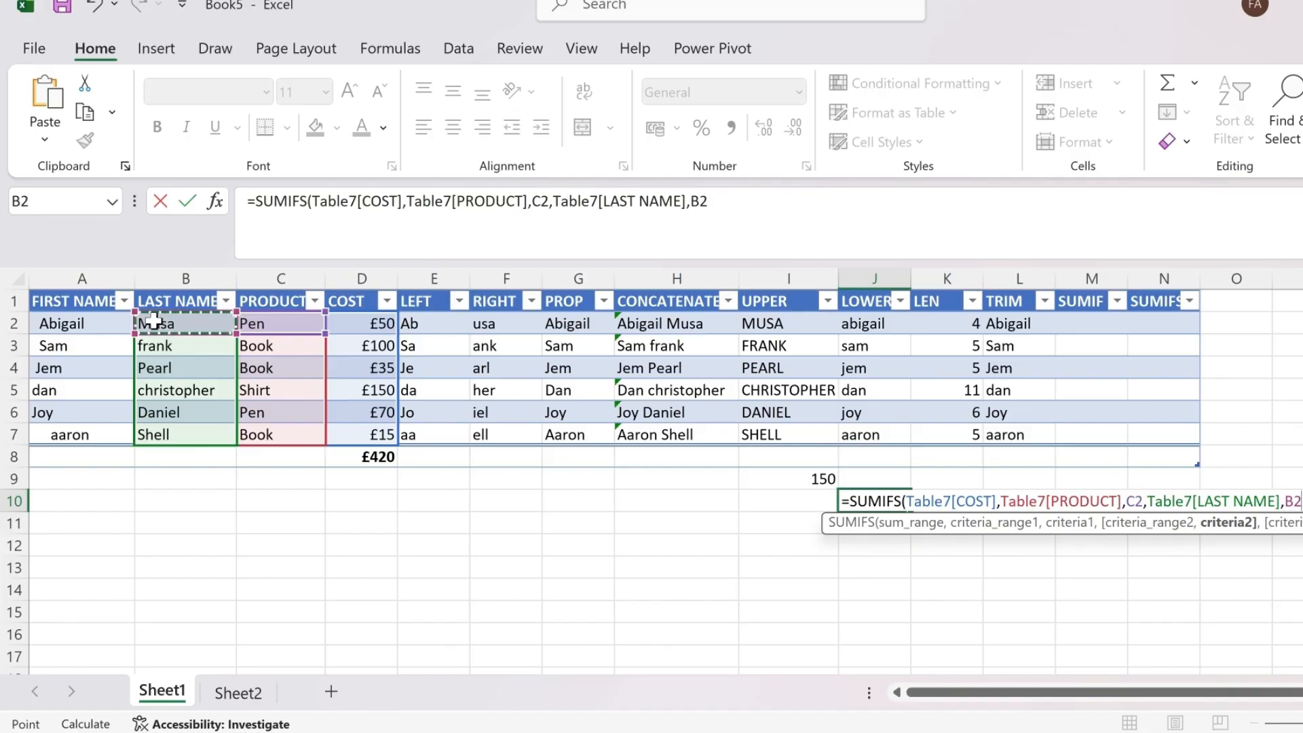
pyautogui.press('Return')
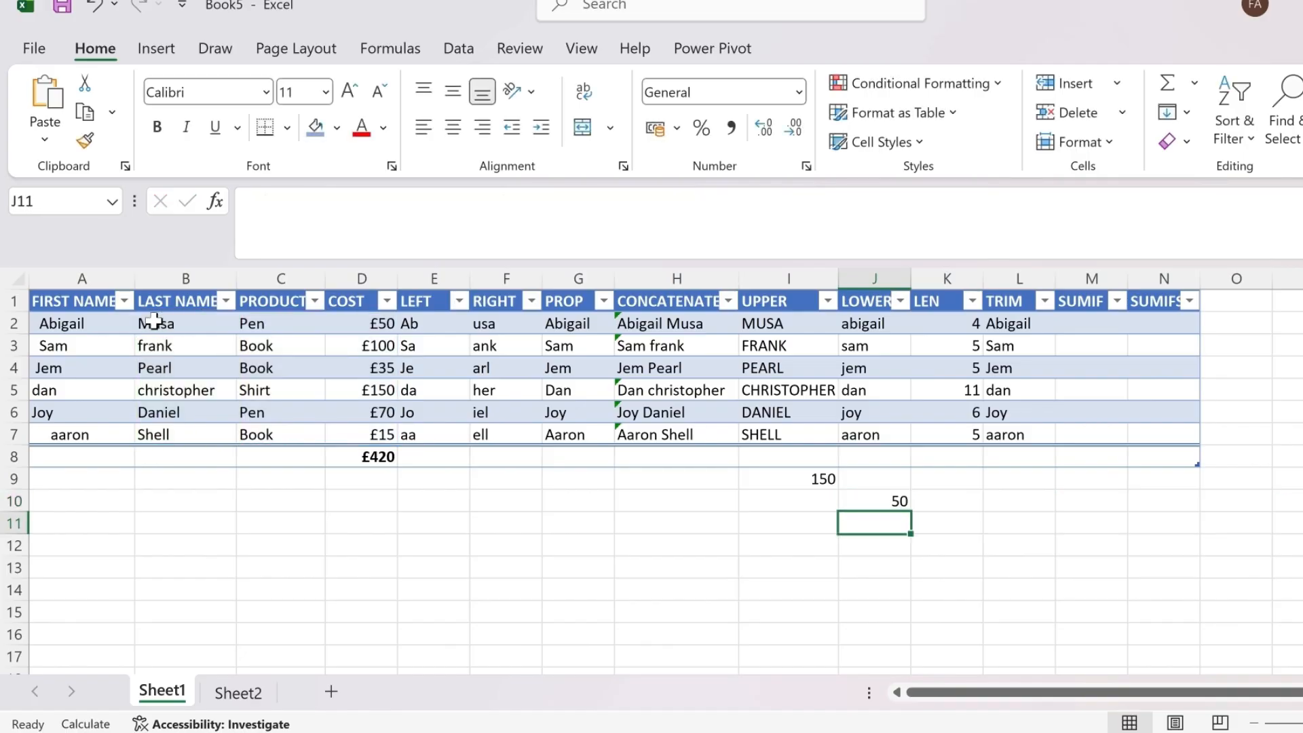